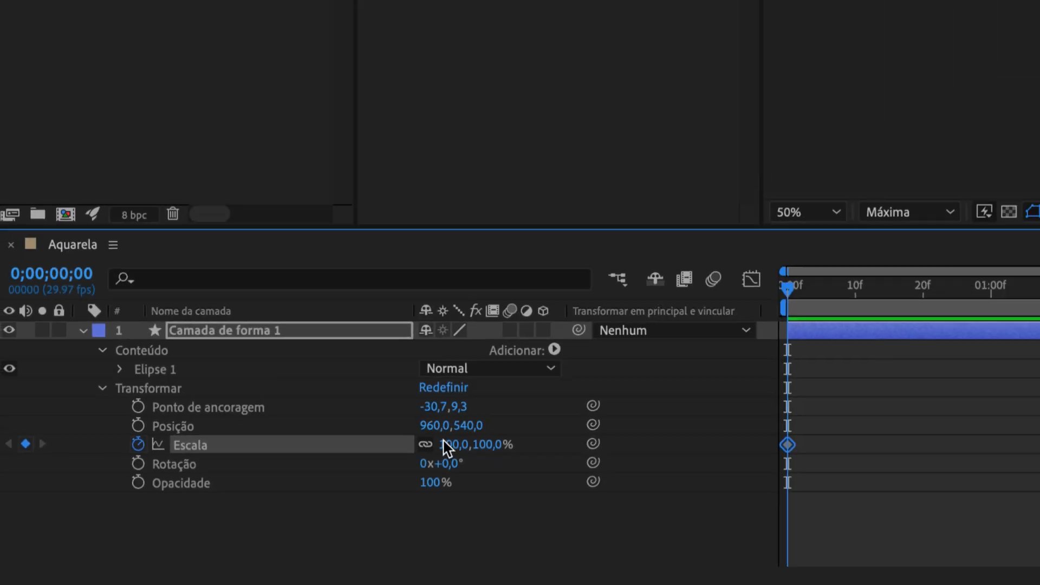
Set the shape layer's Escala to 0% at the 0;00;00;00 keyframe
left_click(677, 374)
type("0")
key("Return")
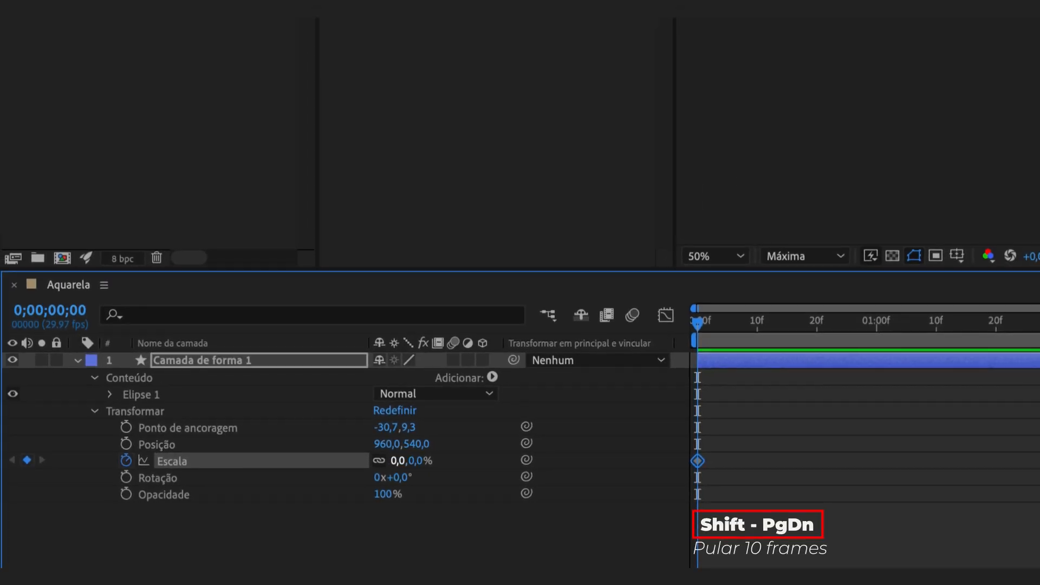
At 0;00;03;00, increase the shape layer's Escala to 498% so the circle covers the whole frame
key("shift+Page_Down")
key("shift+Page_Down")
key("shift+Page_Down")
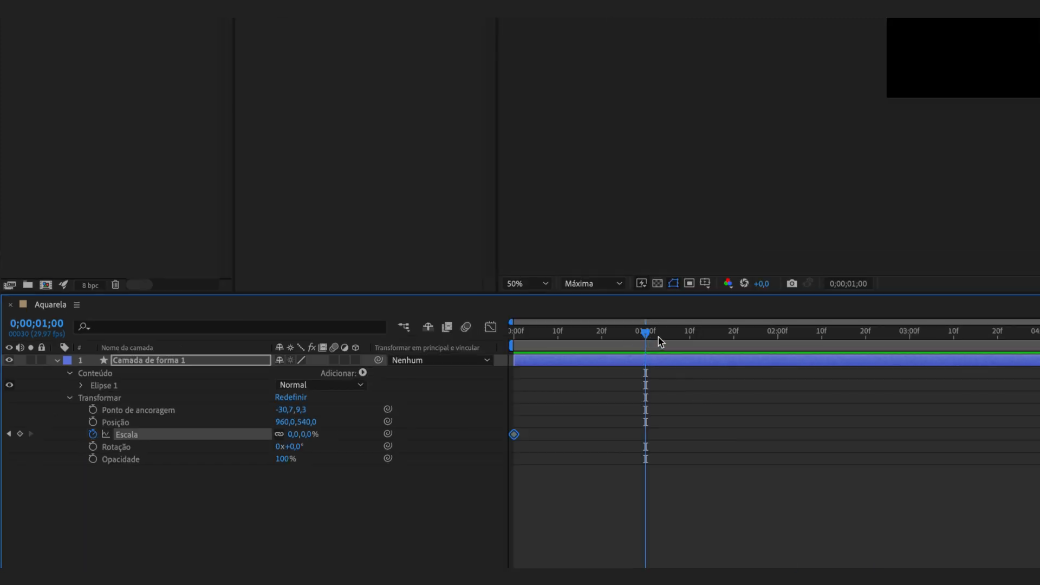
left_click_drag(659, 337, 914, 355)
left_click_drag(293, 435, 407, 415)
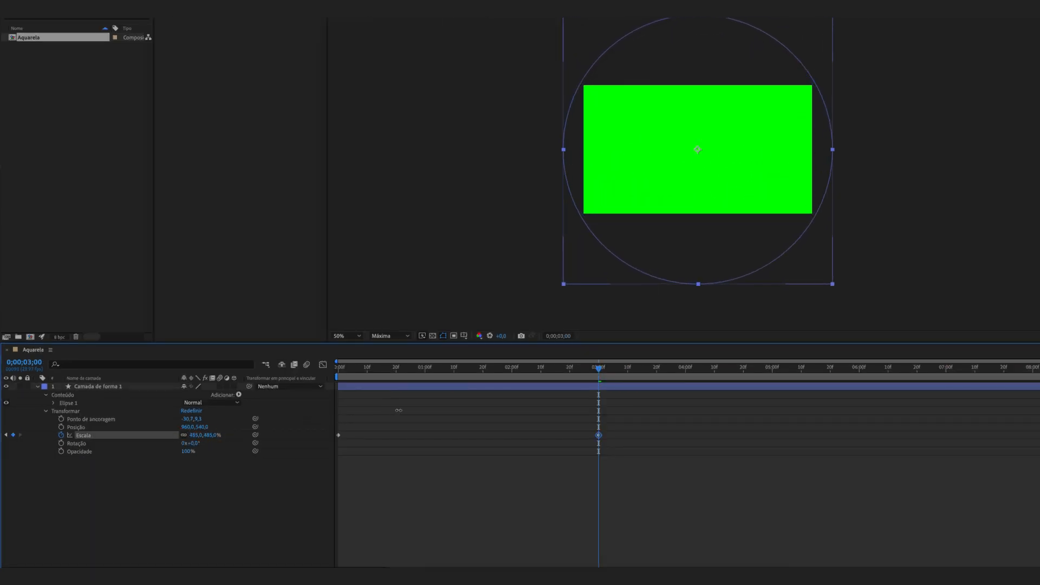
left_click(519, 441)
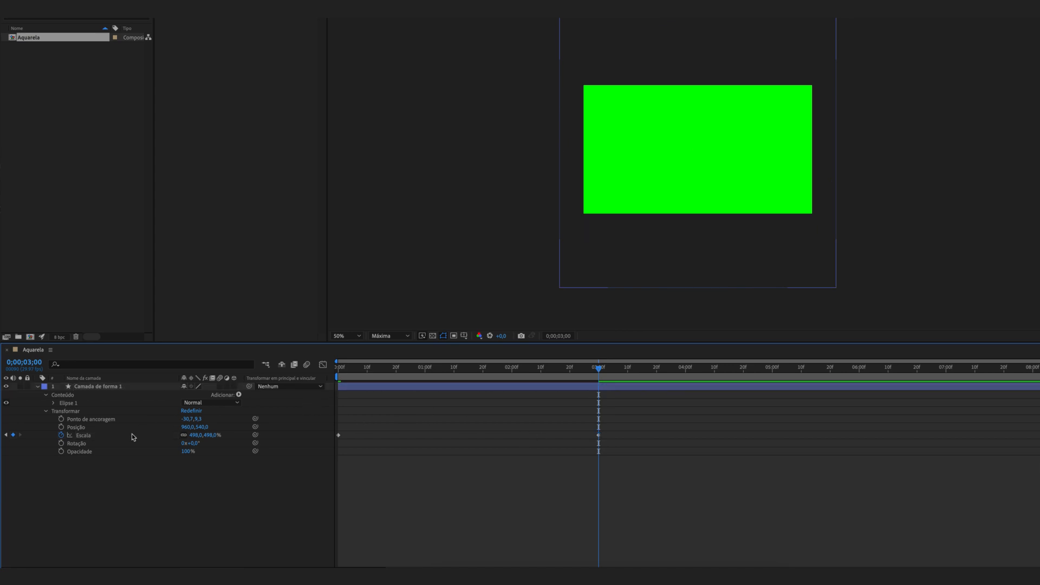
Show both Escala keyframes in the graph editor and apply Easy Ease to them
left_click_drag(619, 434, 311, 447)
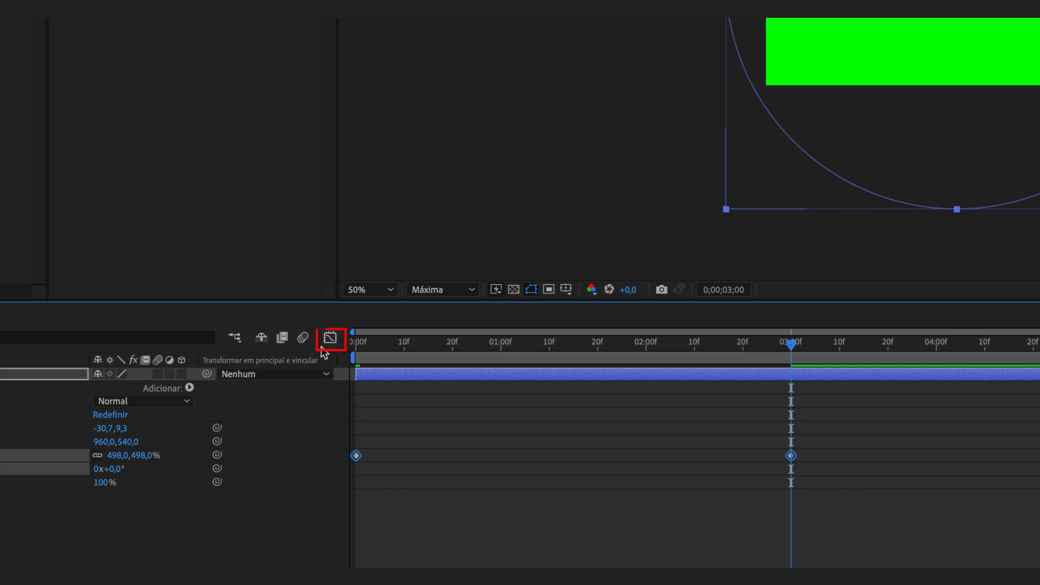
left_click(323, 365)
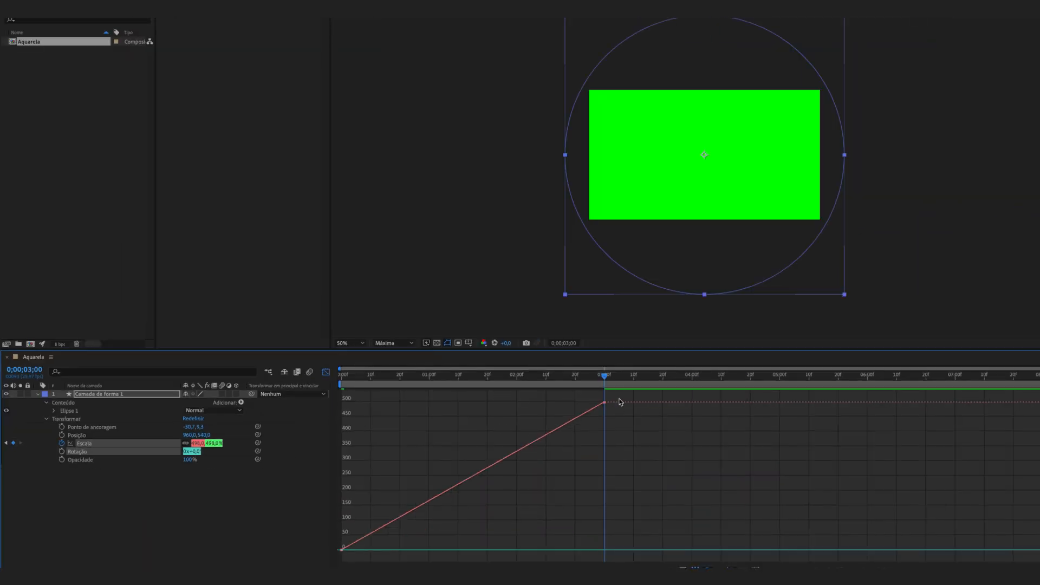
left_click_drag(621, 402, 325, 564)
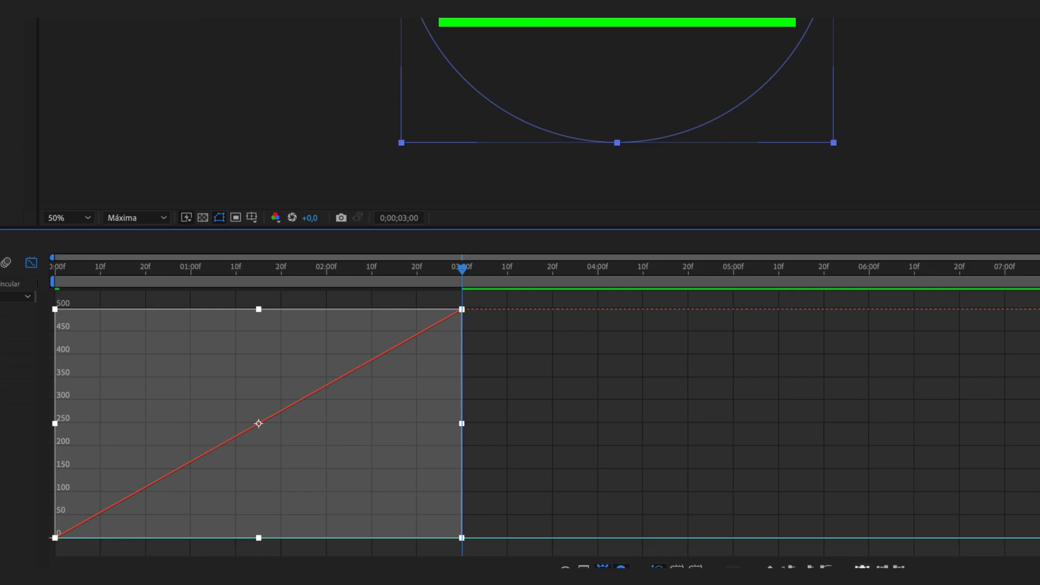
key("F9")
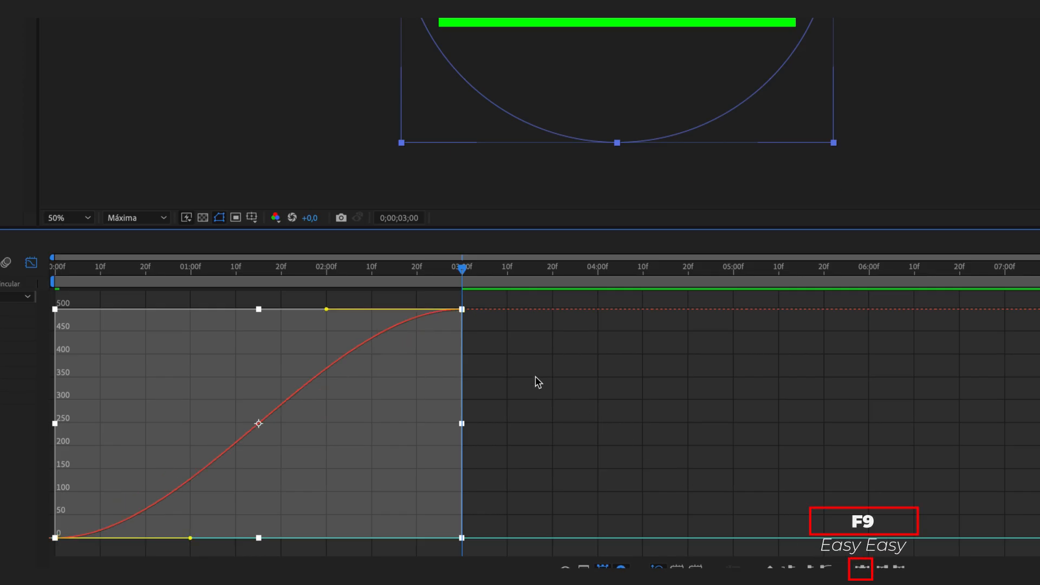
Extend the end keyframe's handle back to just before 01:00f, preview the eased growth and leave the graph editor
left_click_drag(536, 382, 418, 282)
left_click_drag(327, 310, 170, 312)
left_click_drag(171, 271, 83, 265)
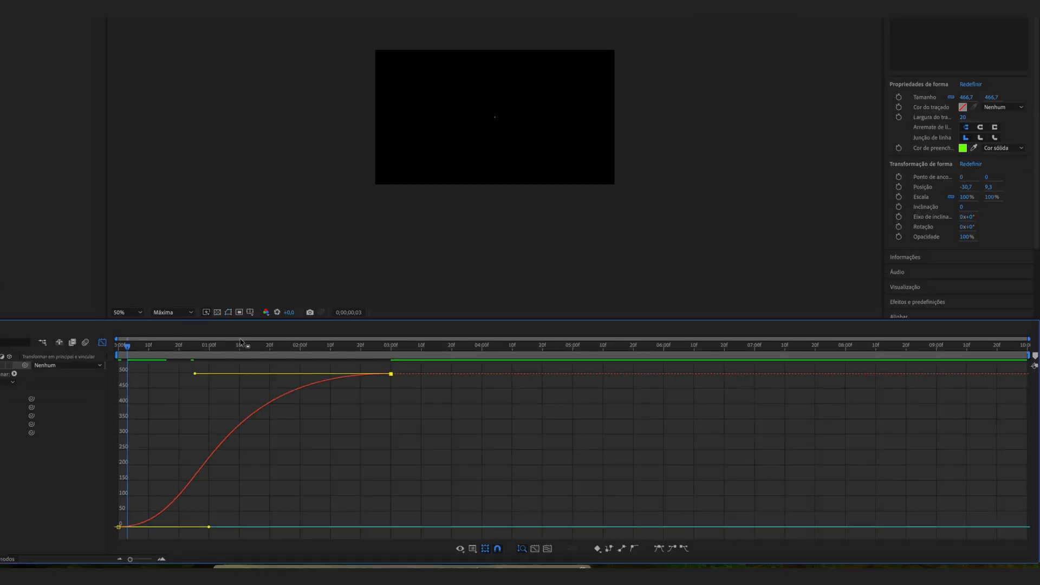
key("space")
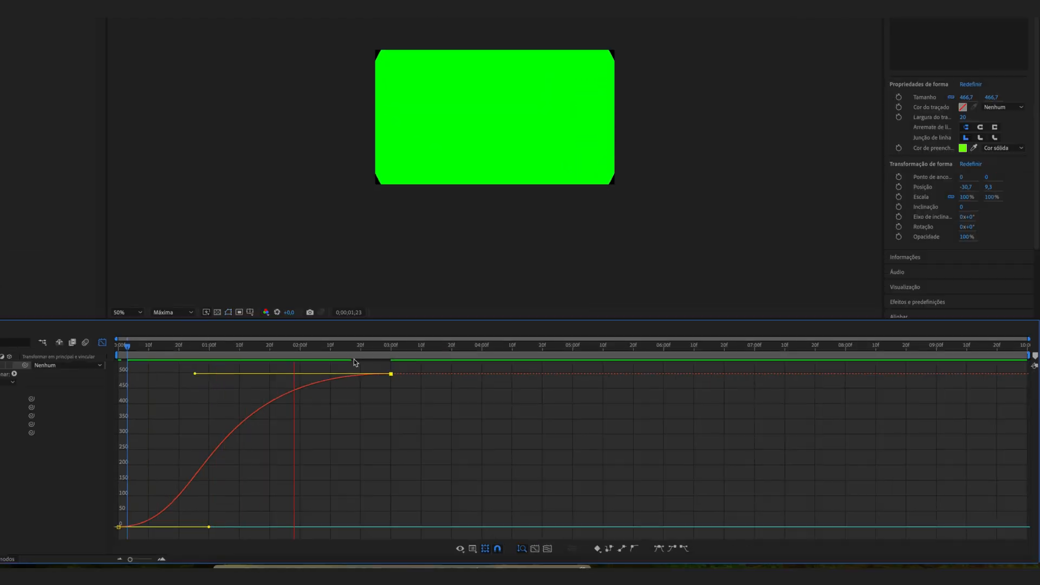
left_click(101, 344)
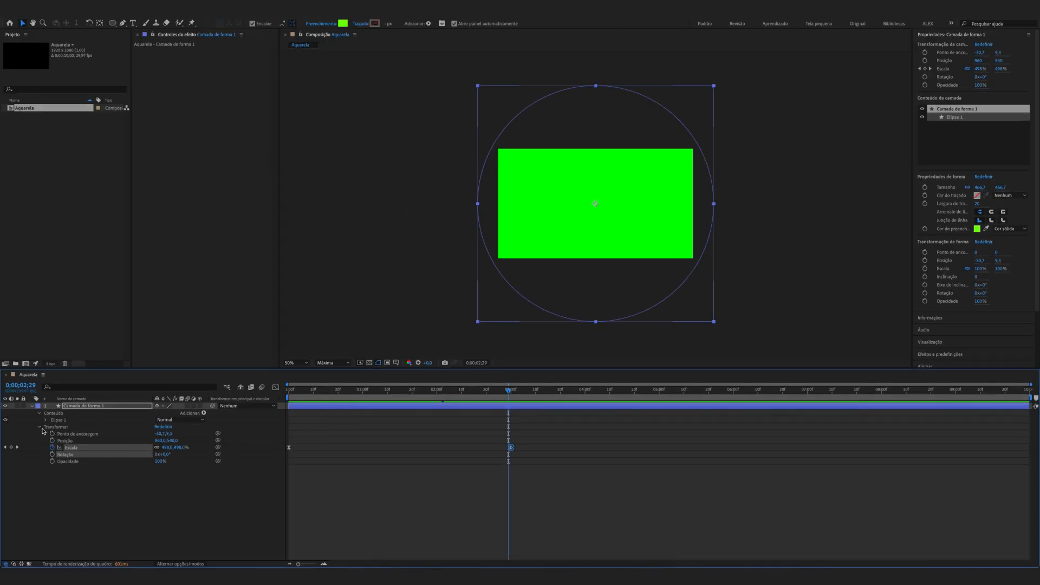
Collapse the shape layer's properties and rename the layer as Mask1
left_click(38, 427)
left_click(36, 413)
left_click(32, 406)
left_click(101, 443)
left_click(101, 408)
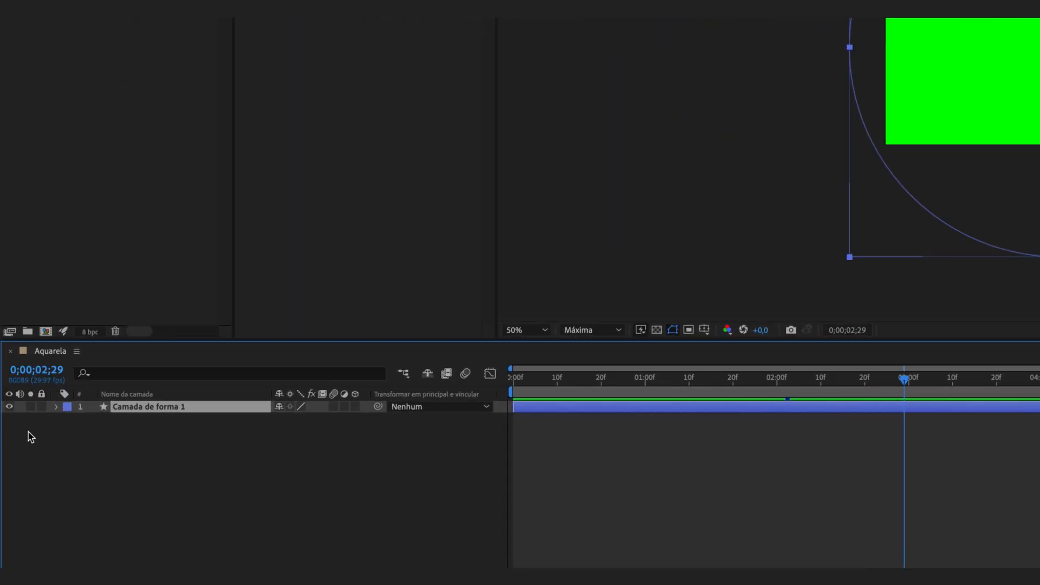
key("Return")
type("Mask1")
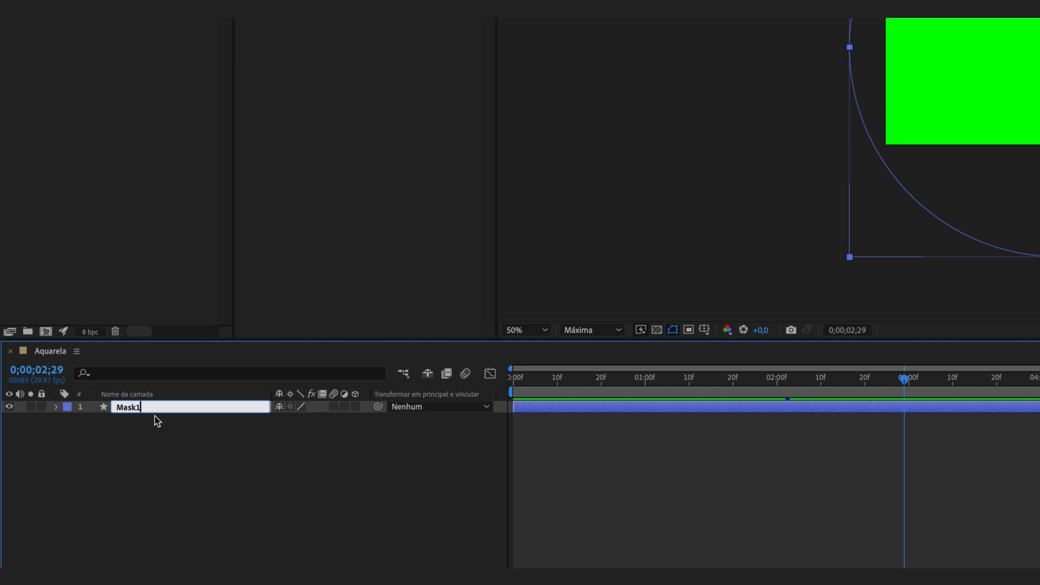
left_click(177, 450)
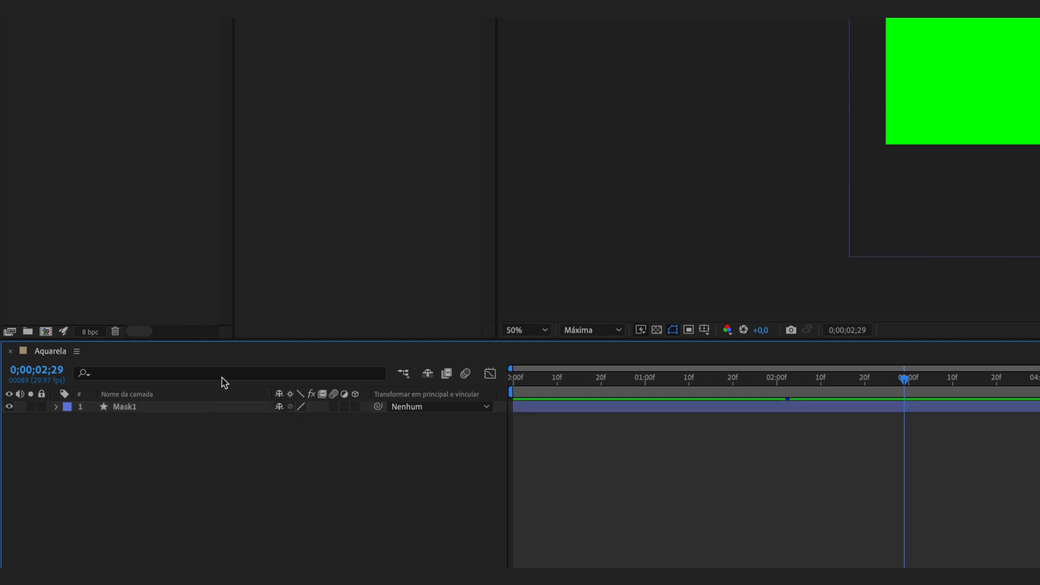
left_click(94, 399)
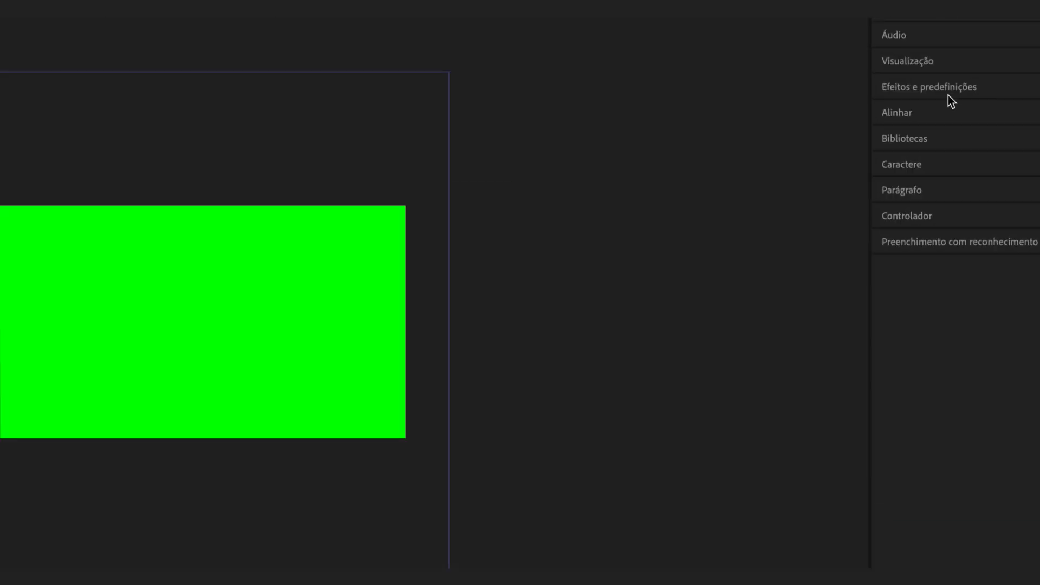
Search the effects for "deslo" and apply Deslocamento turbulento to the Mask1 layer
left_click(951, 99)
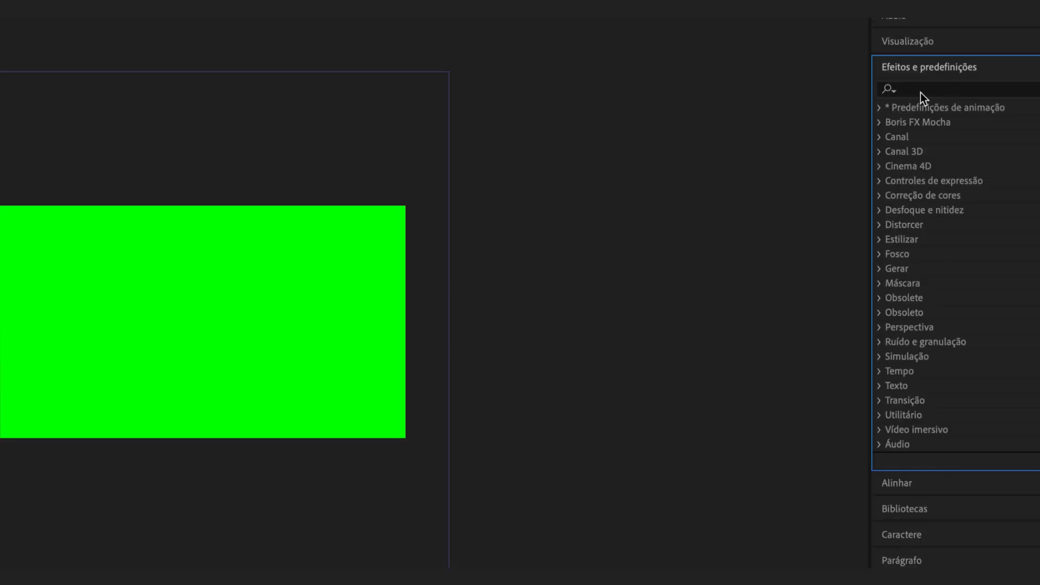
left_click(936, 97)
type("deslo")
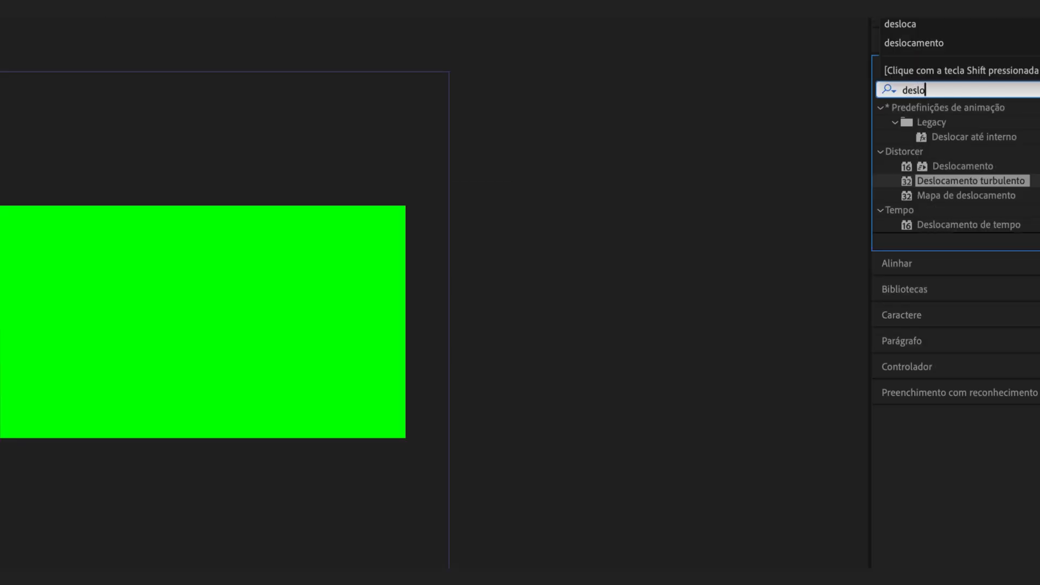
left_click_drag(937, 178, 371, 252)
left_click_drag(329, 287, 333, 280)
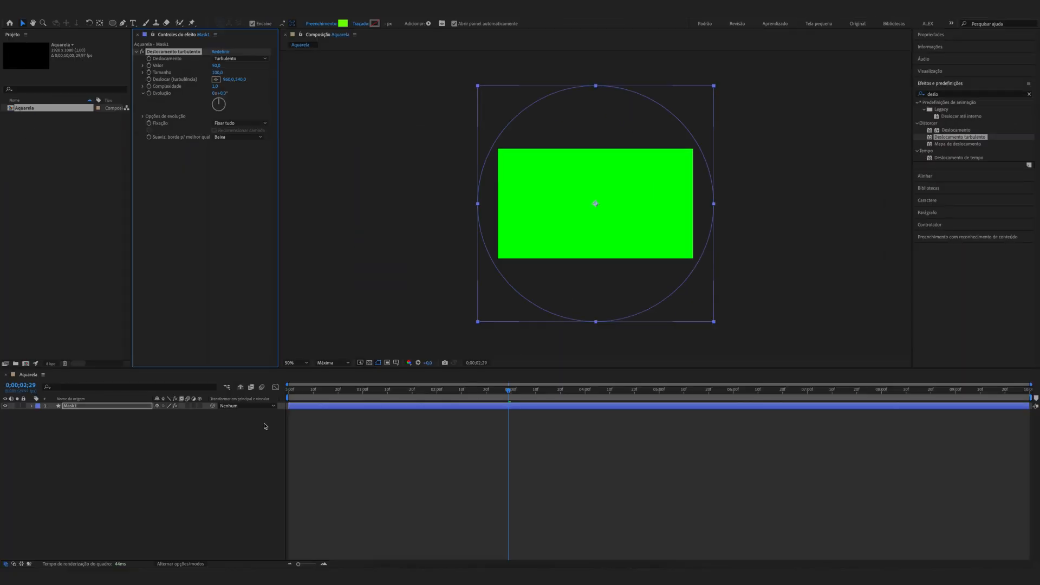
left_click(231, 427)
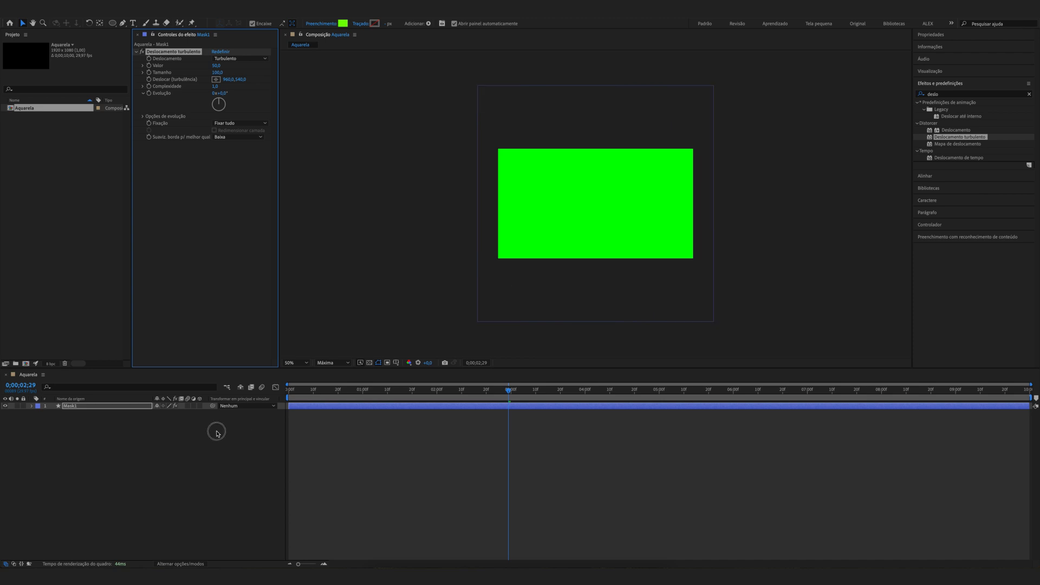
left_click(81, 407)
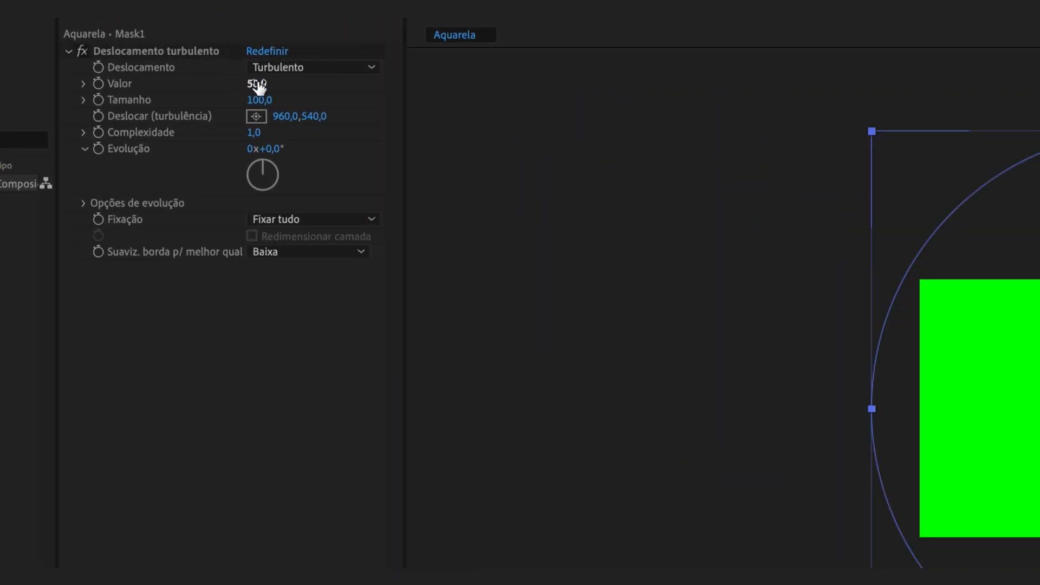
Set Deslocamento turbulento's Valor to 150 and Tamanho to 50
left_click(215, 65)
type("150")
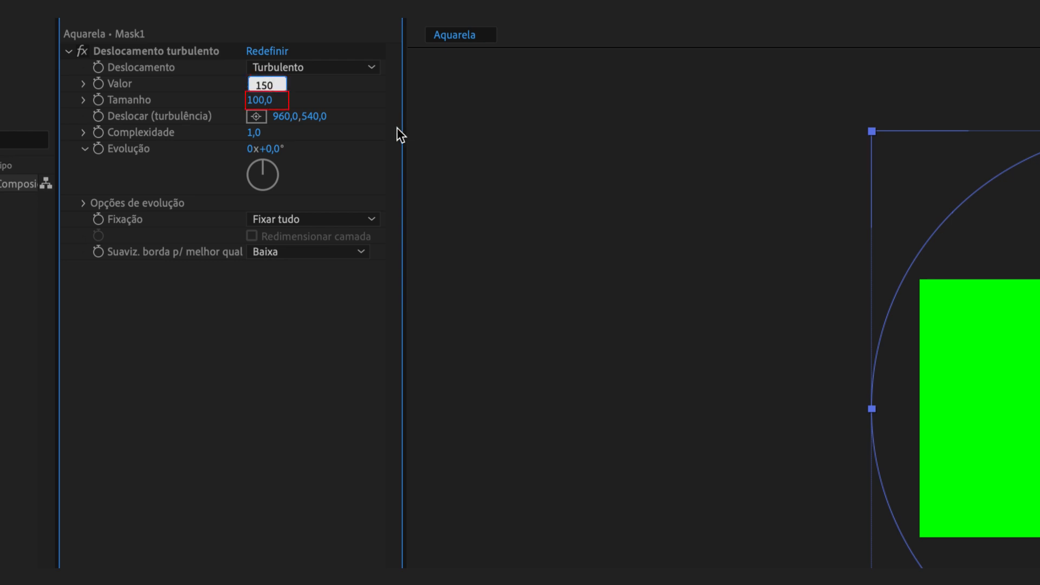
left_click(259, 101)
type("50")
key("Return")
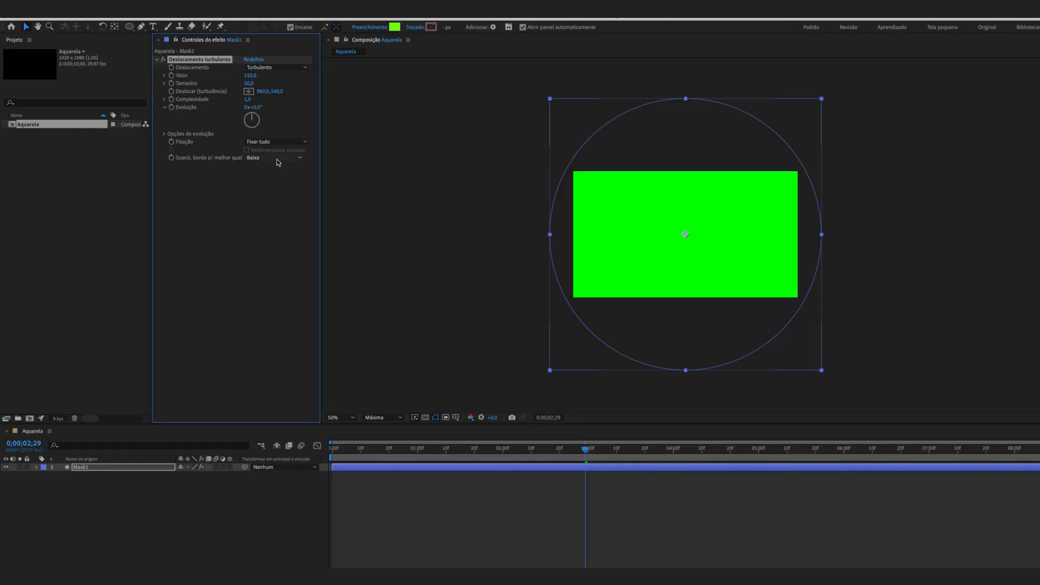
Play the distorted mask animation from the start and set the preview resolution to Automático
left_click_drag(405, 392, 289, 394)
key("space")
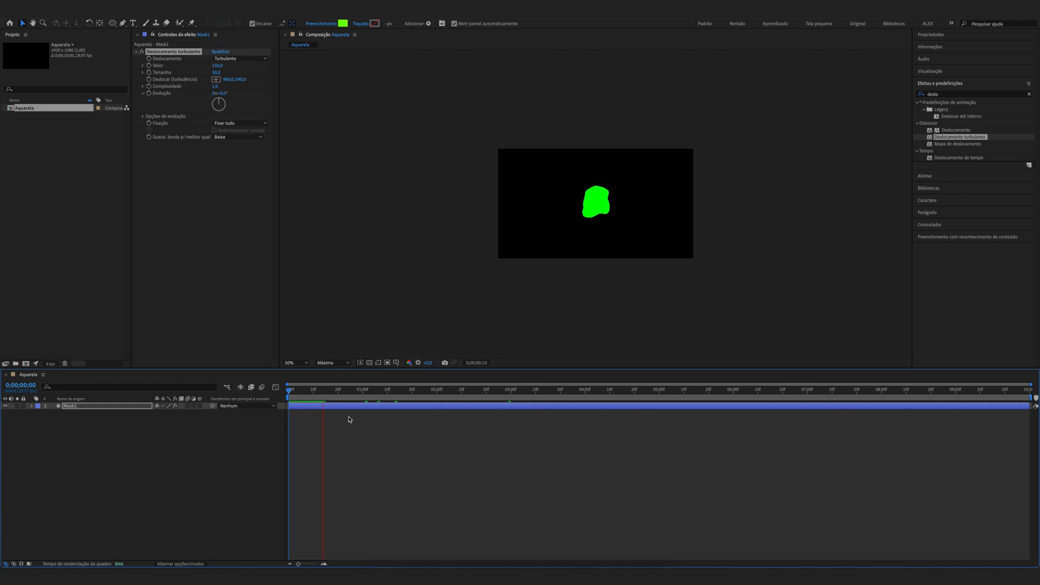
left_click(345, 363)
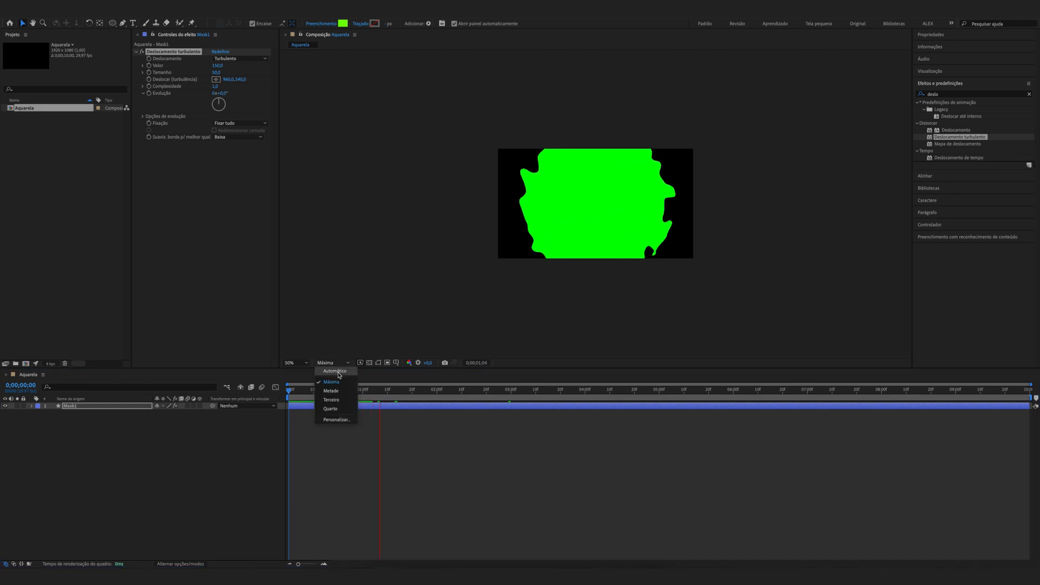
left_click(326, 372)
left_click(283, 407)
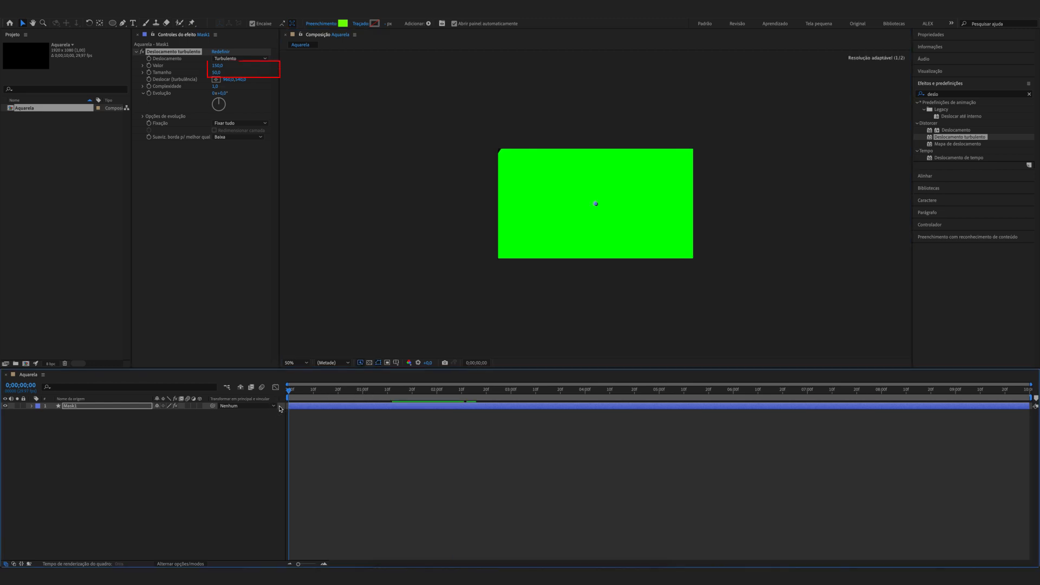
key("space")
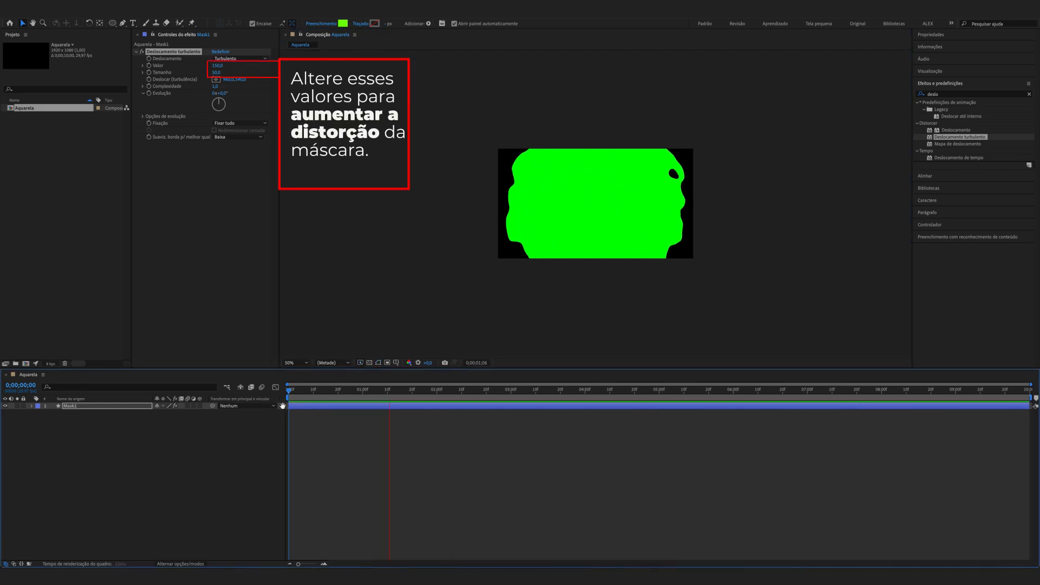
key("space")
Strengthen the mask distortion by setting Deslocamento turbulento's Valor to 200 and Tamanho to 20
left_click(216, 65)
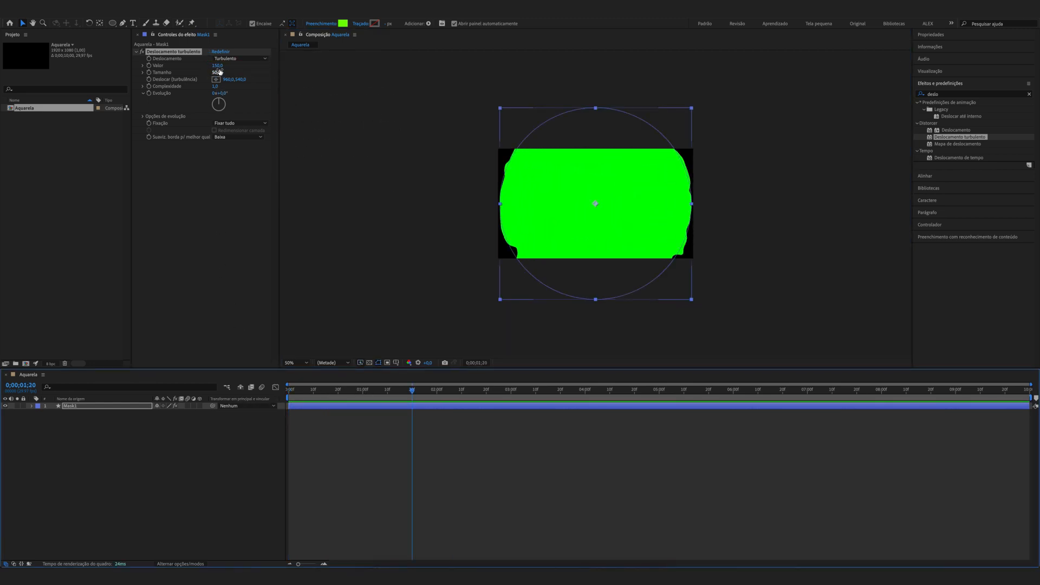
type("200")
key("Return")
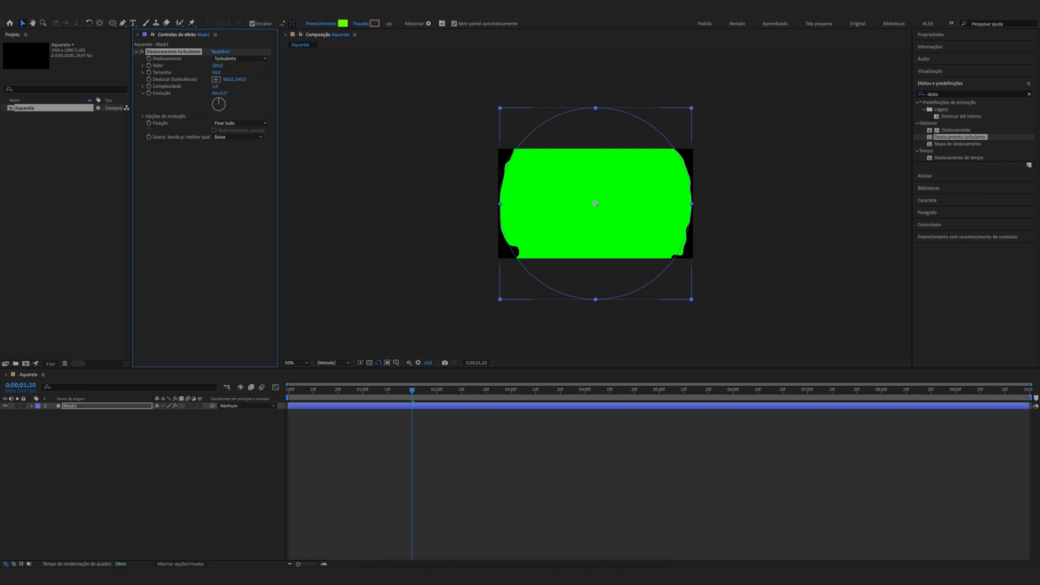
key("Return")
Preview the stronger distortion from near the start, then return the playhead to 0;00;00;00
left_click_drag(360, 392, 302, 393)
key("space")
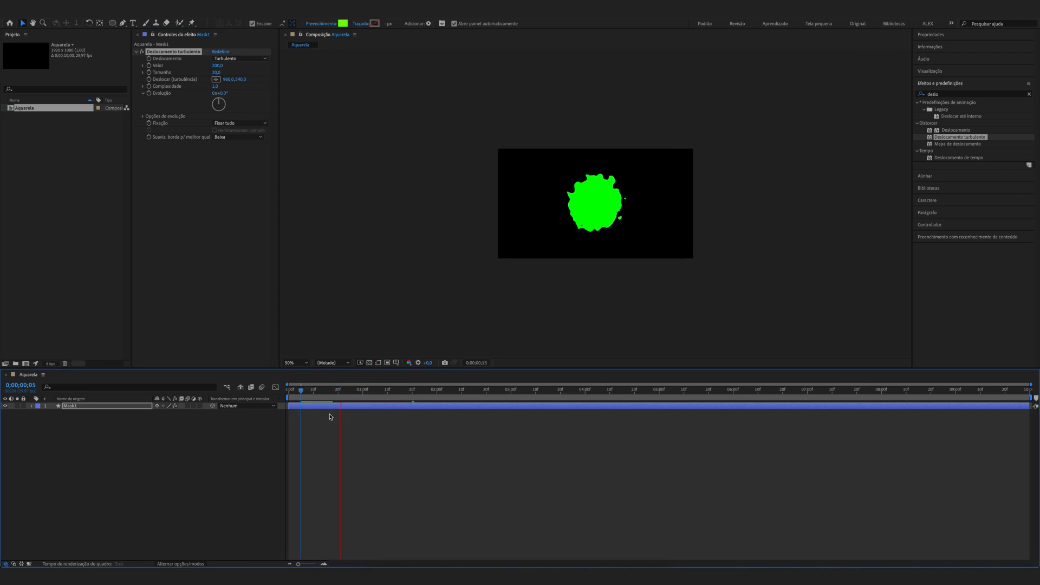
key("space")
left_click_drag(306, 391, 296, 391)
left_click_drag(296, 391, 288, 391)
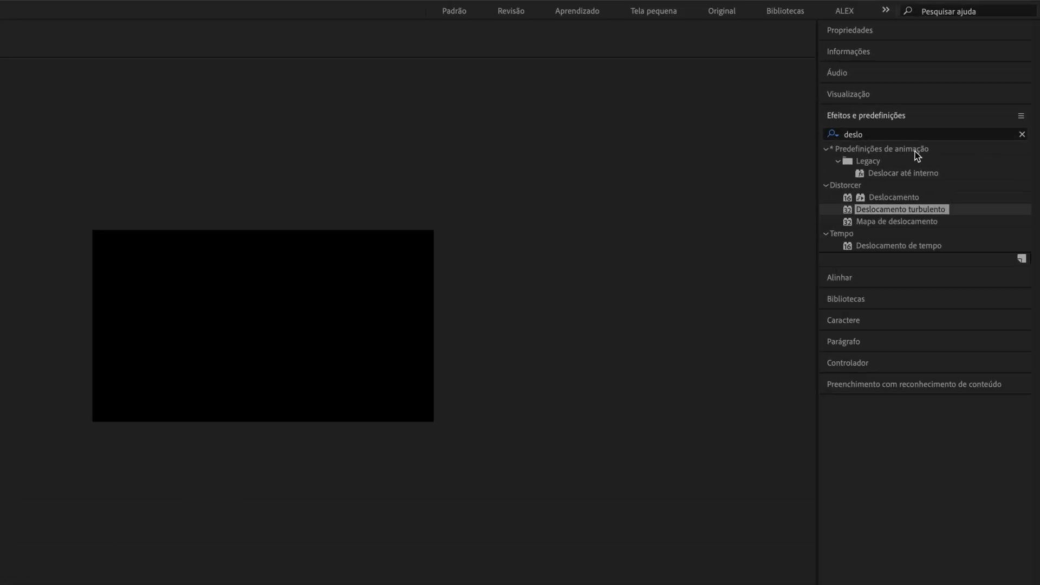
Search the effects for "tornar" and apply Tornar bordas ásperas to the Mask1 layer
left_click(911, 136)
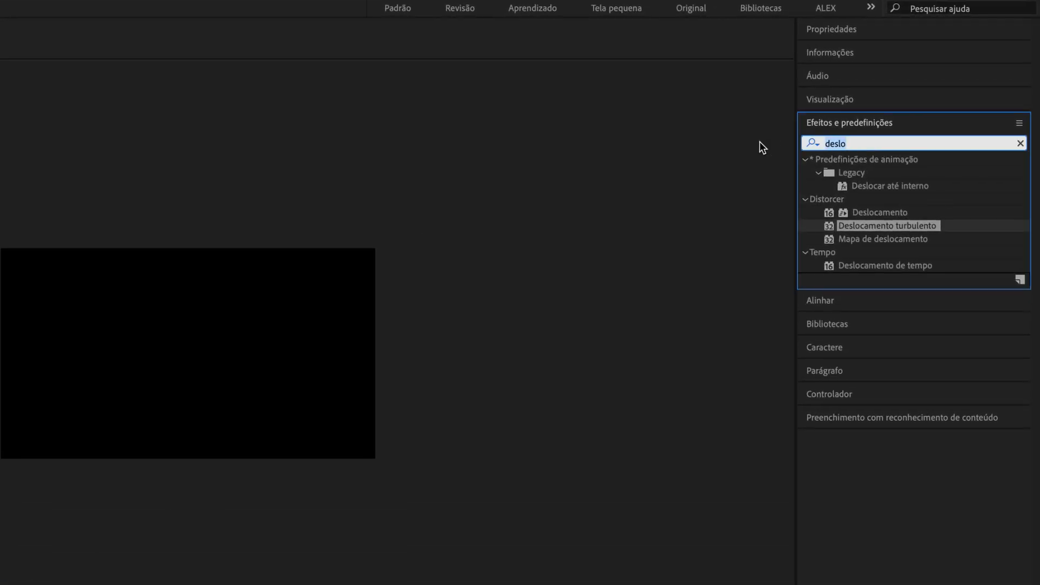
type("tornar")
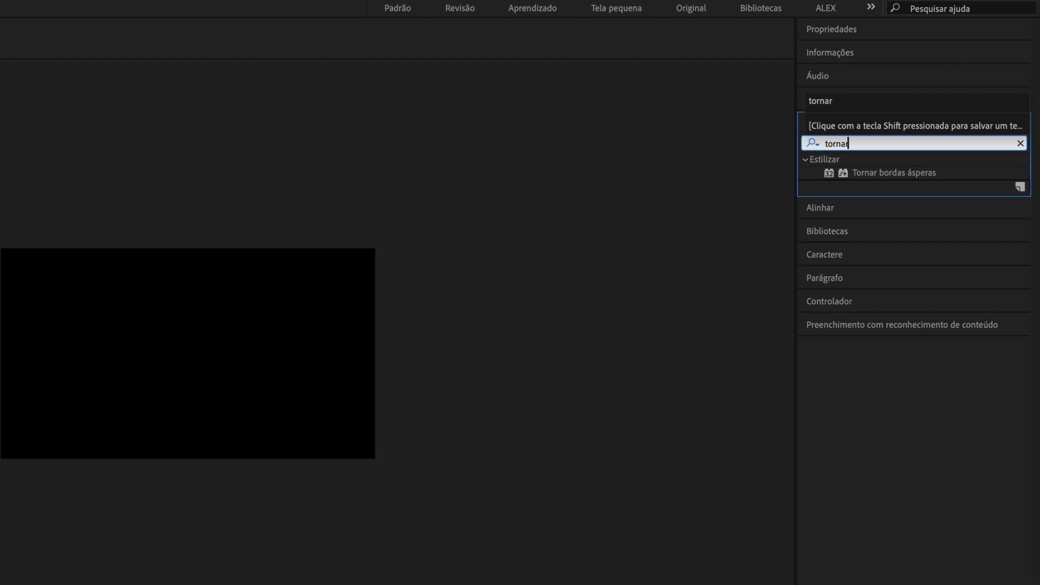
left_click(935, 172)
left_click_drag(931, 174, 227, 325)
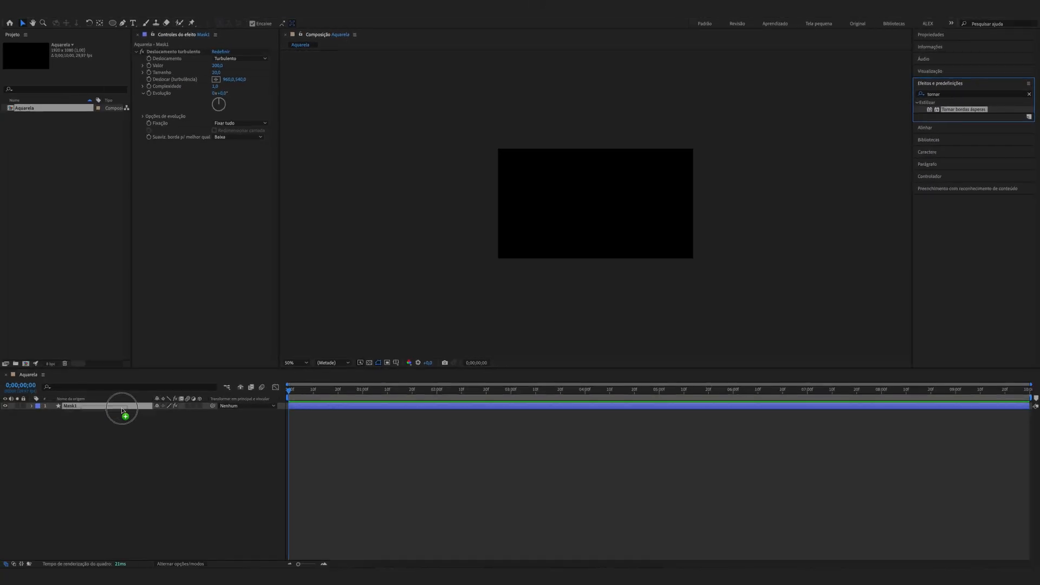
At 0;00;00;26, increase the Borda of Tornar bordas ásperas to about 11
left_click_drag(300, 389, 352, 393)
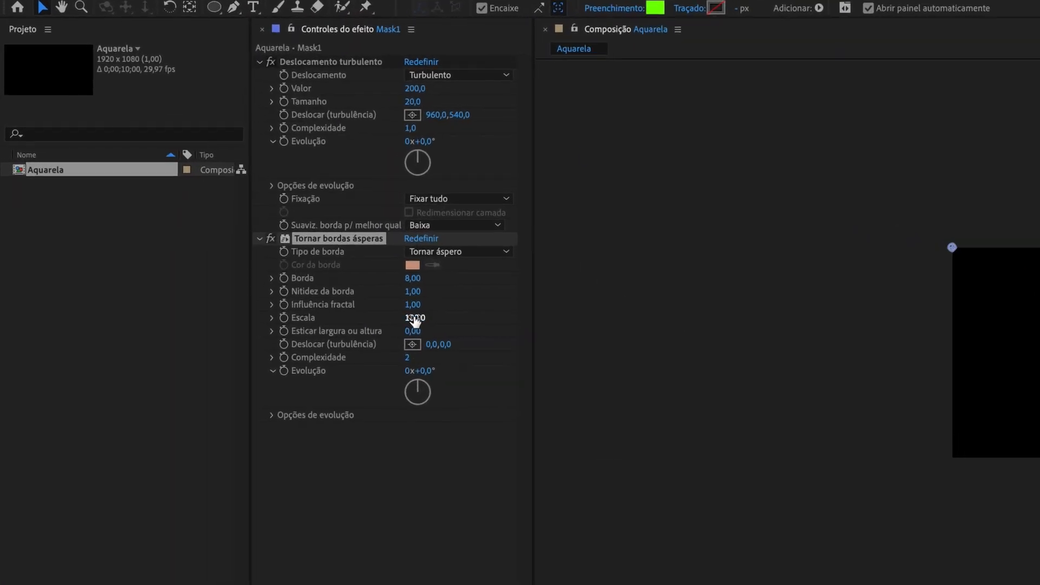
left_click_drag(419, 280, 451, 285)
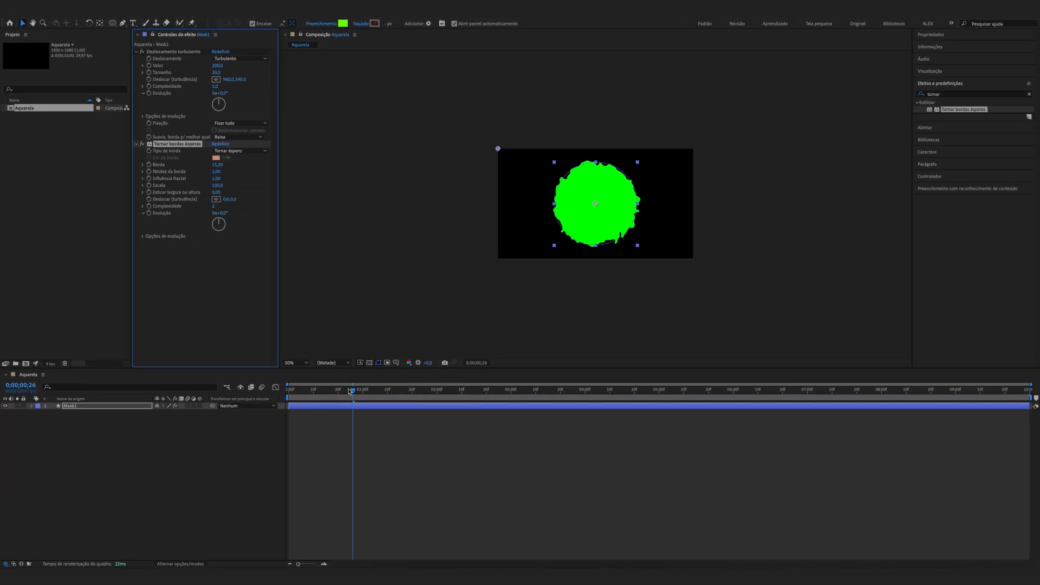
Preview the rough-edged Mask1 animation from the start of the timeline, then deselect the layer
left_click(292, 391)
key("space")
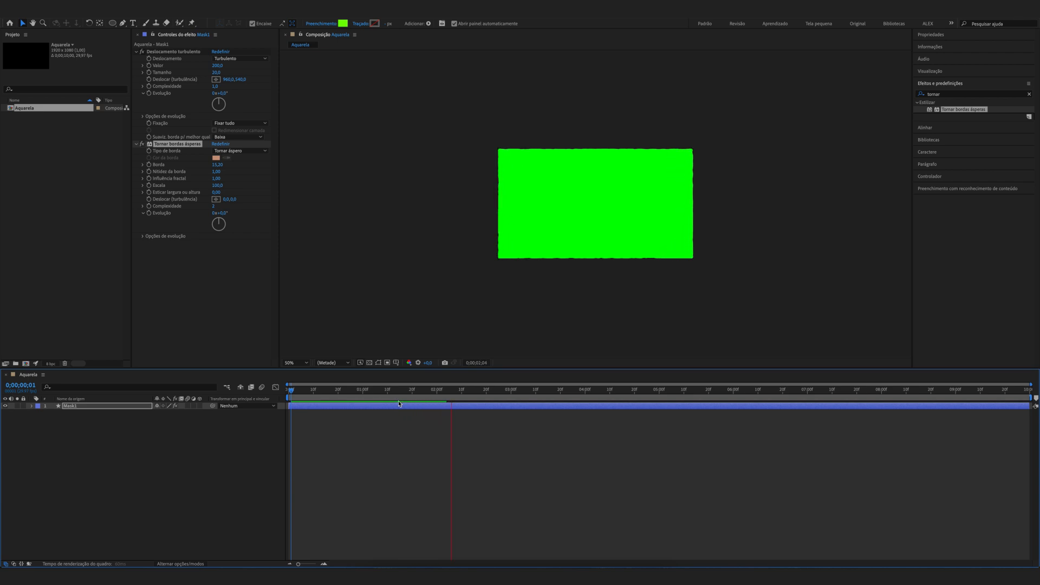
key("space")
left_click(130, 424)
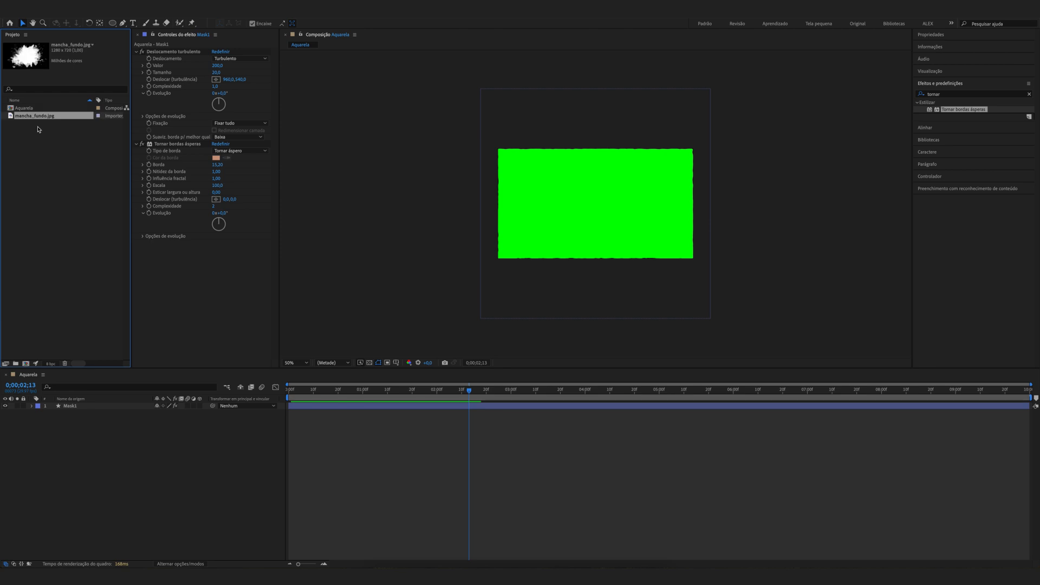
Add mancha_fundo.jpg above Mask1 in the Aquarela composition and scale it to 154% to fill the frame
left_click_drag(52, 117, 596, 207)
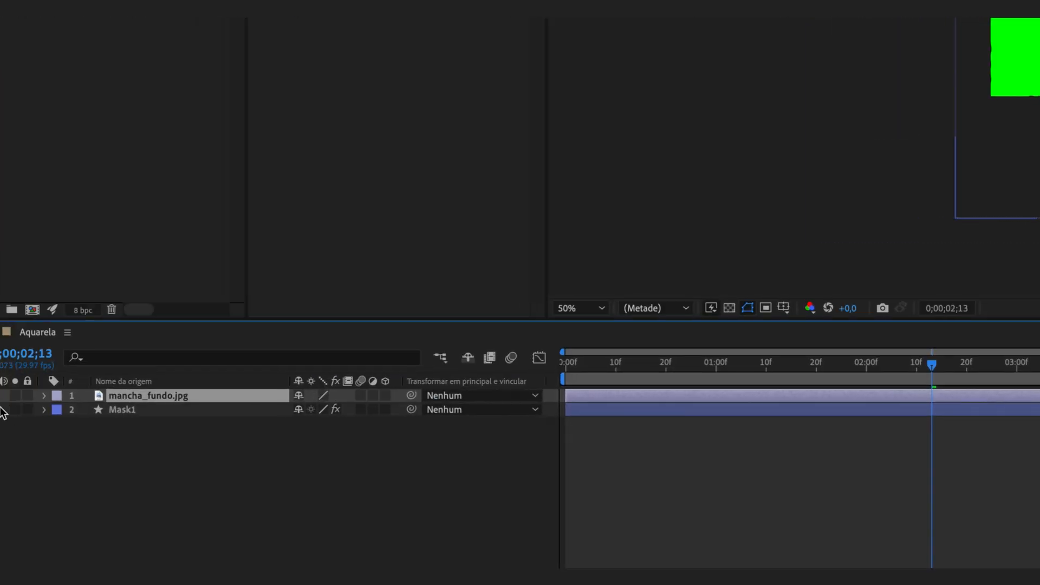
left_click(31, 406)
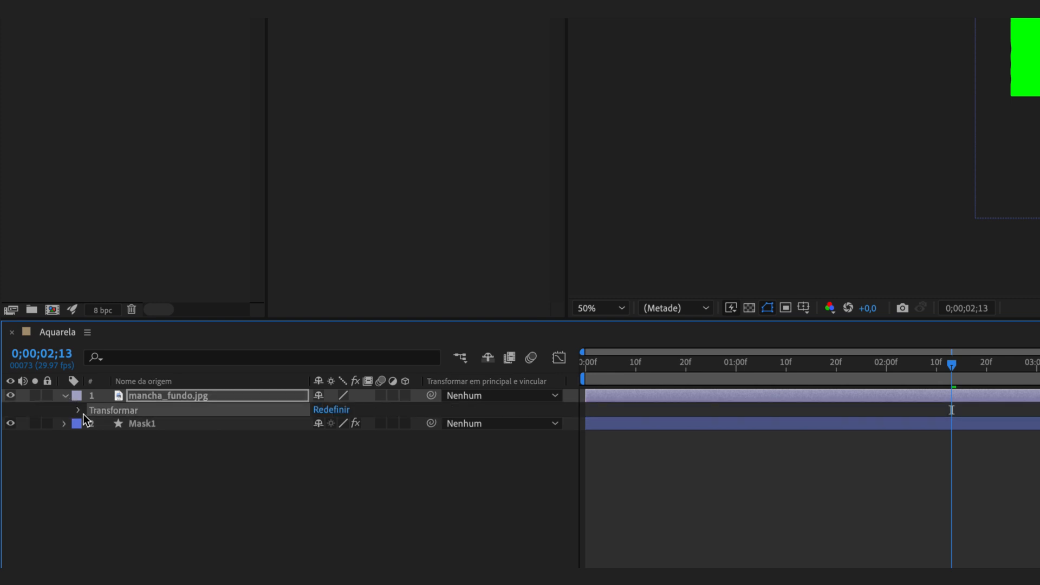
left_click(78, 411)
left_click(136, 454)
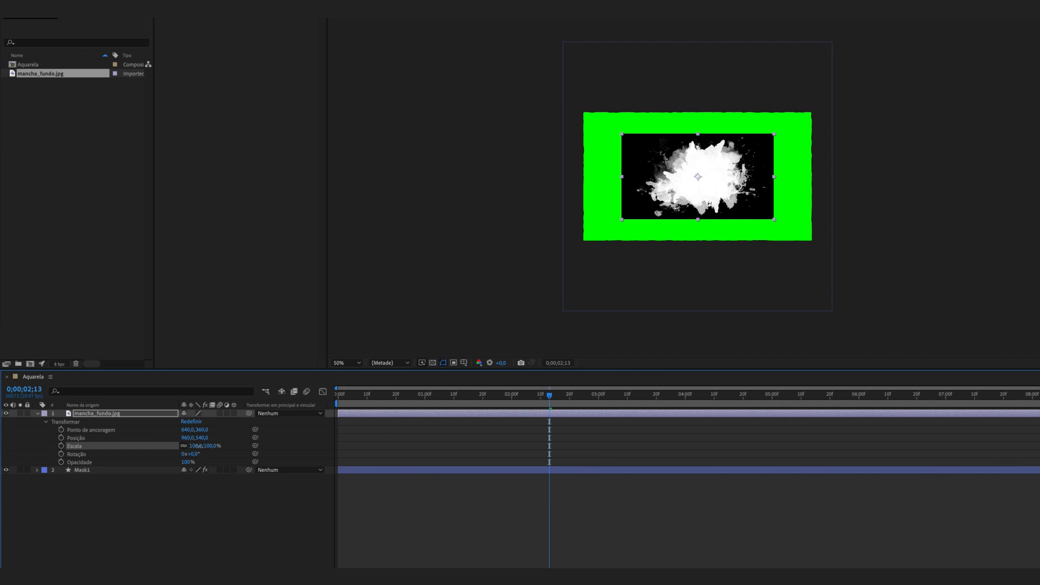
left_click_drag(199, 446, 232, 456)
left_click(200, 485)
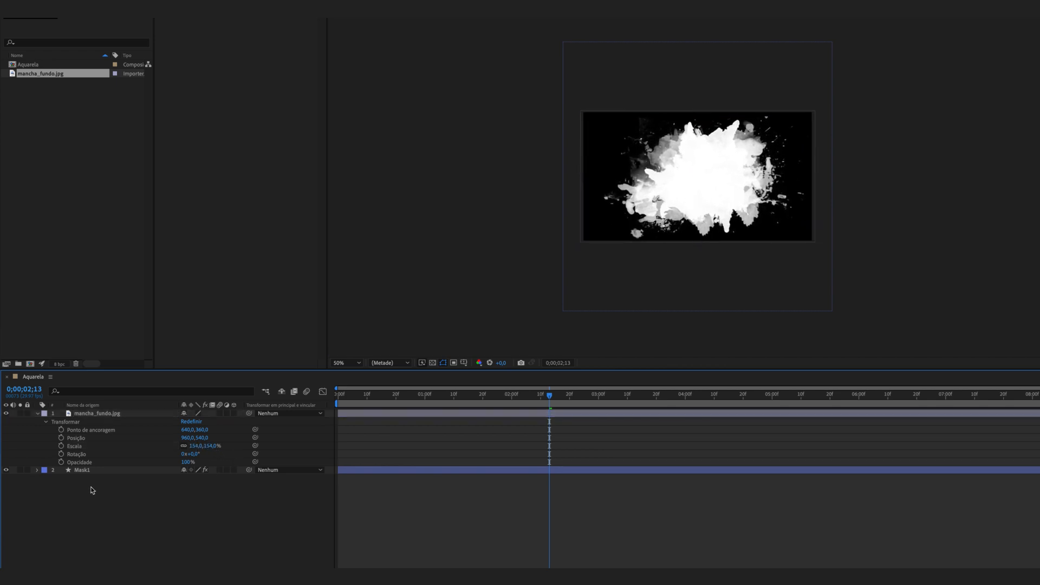
left_click(47, 421)
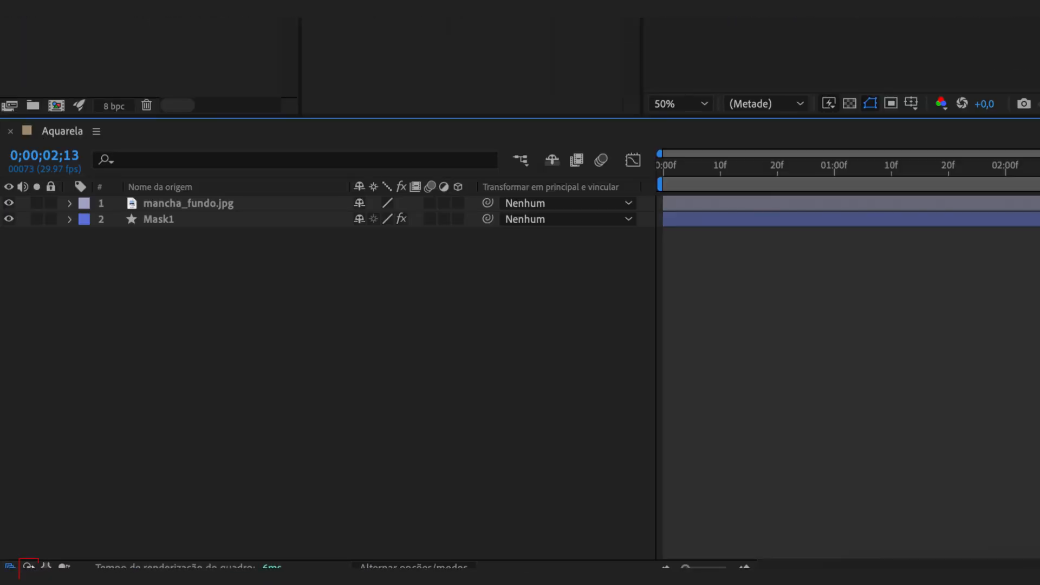
Show the layer mode and matte columns and assign Mask1 as the track matte of mancha_fundo.jpg
left_click(28, 567)
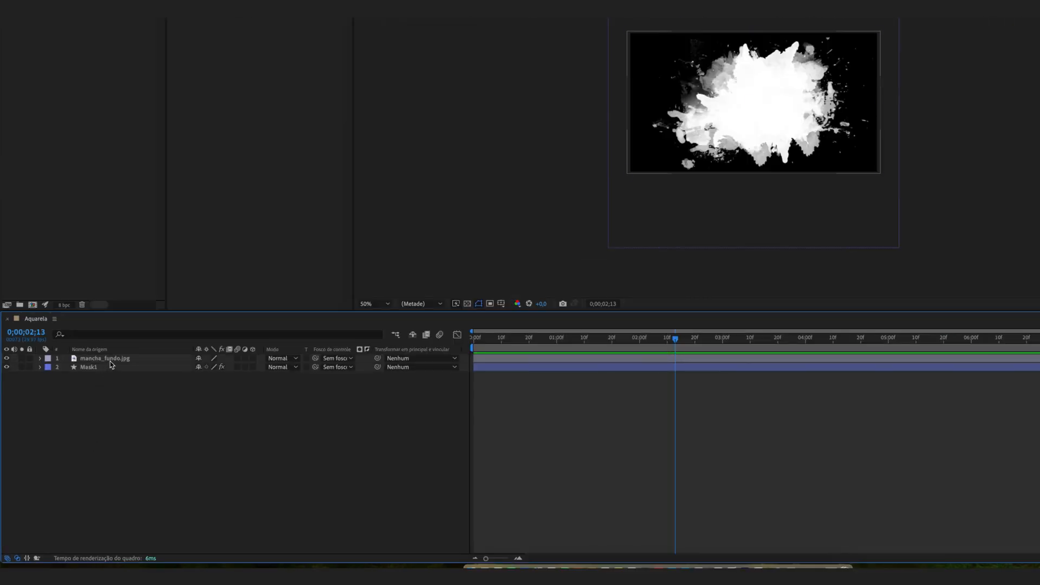
left_click(111, 361)
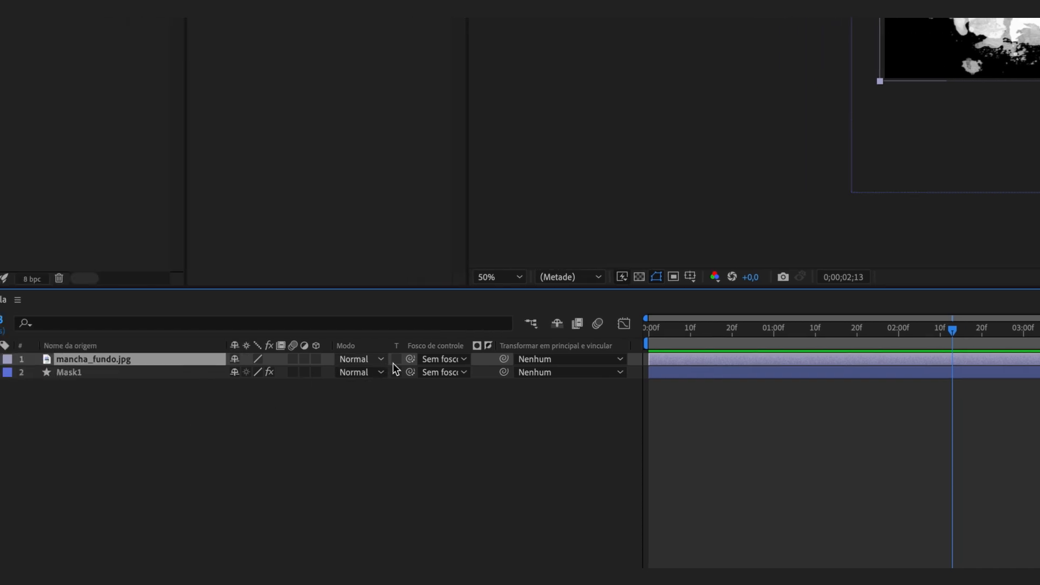
left_click_drag(411, 359, 392, 359)
left_click_drag(249, 353, 131, 373)
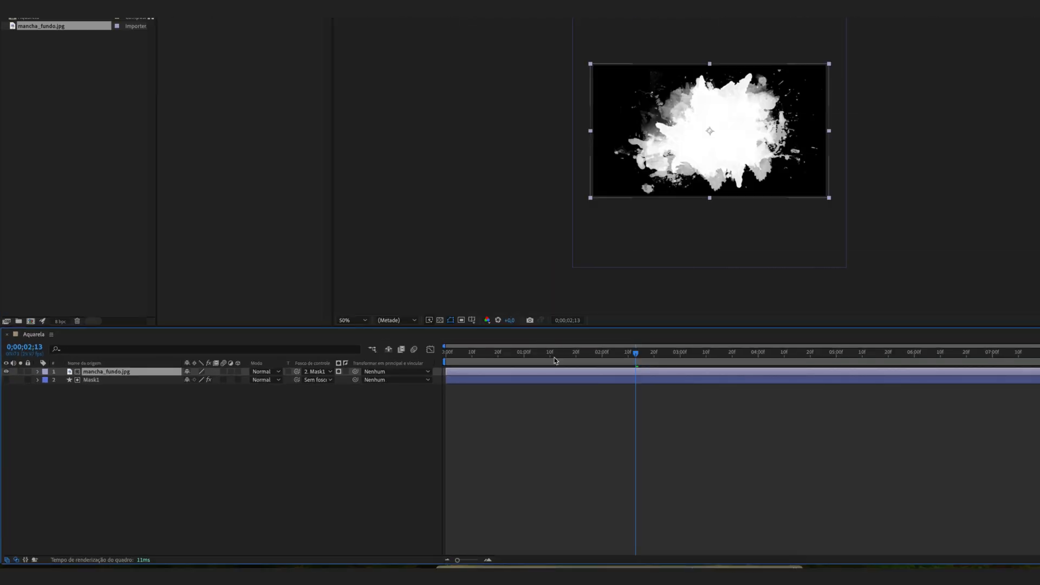
Preview the matted stain from the start and inspect its edge at 0;00;00;28 with the composition enlarged to 100%
left_click_drag(554, 360, 430, 365)
key("space")
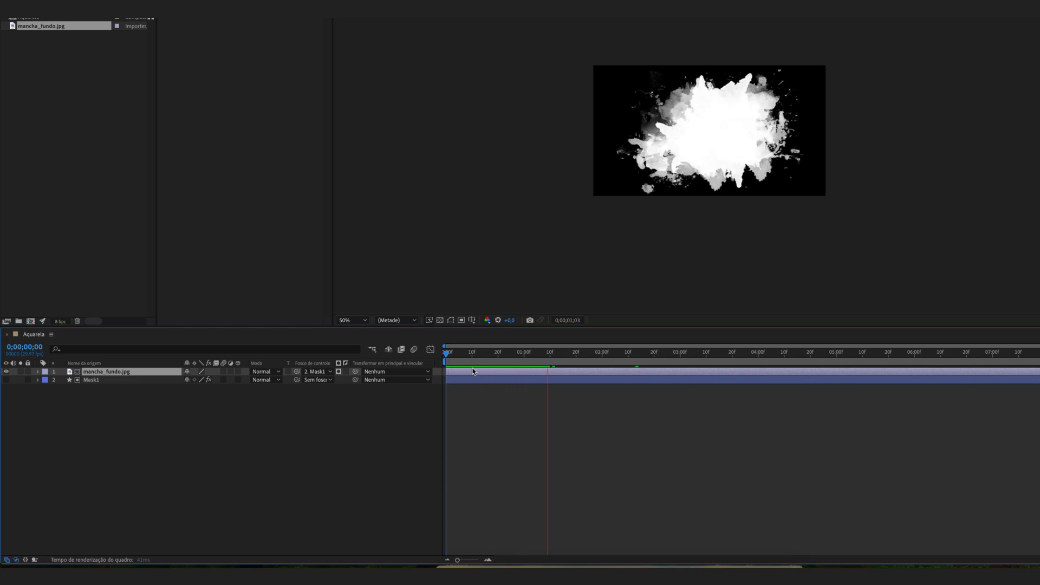
left_click_drag(504, 358, 519, 357)
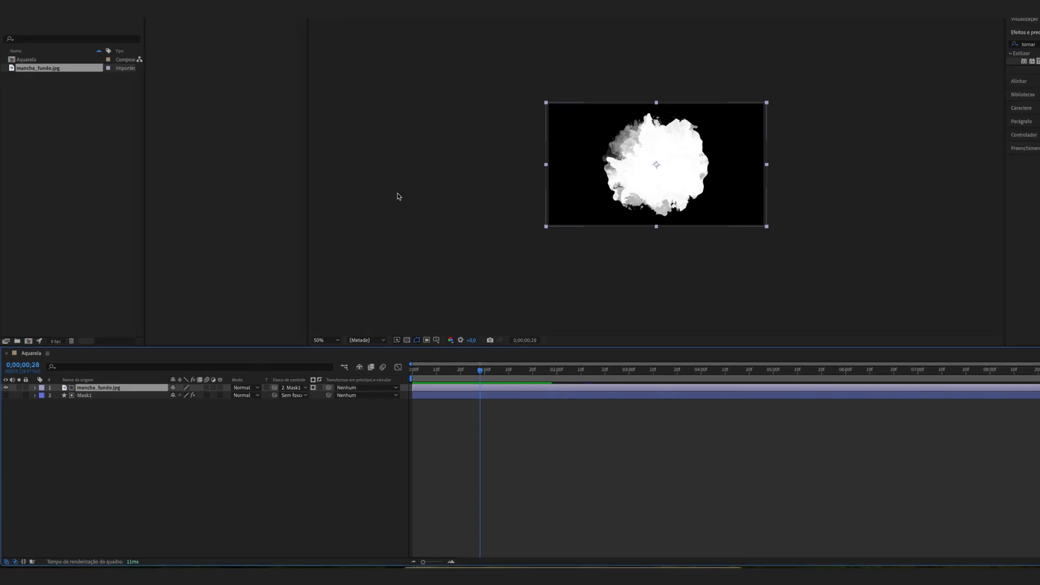
key("period")
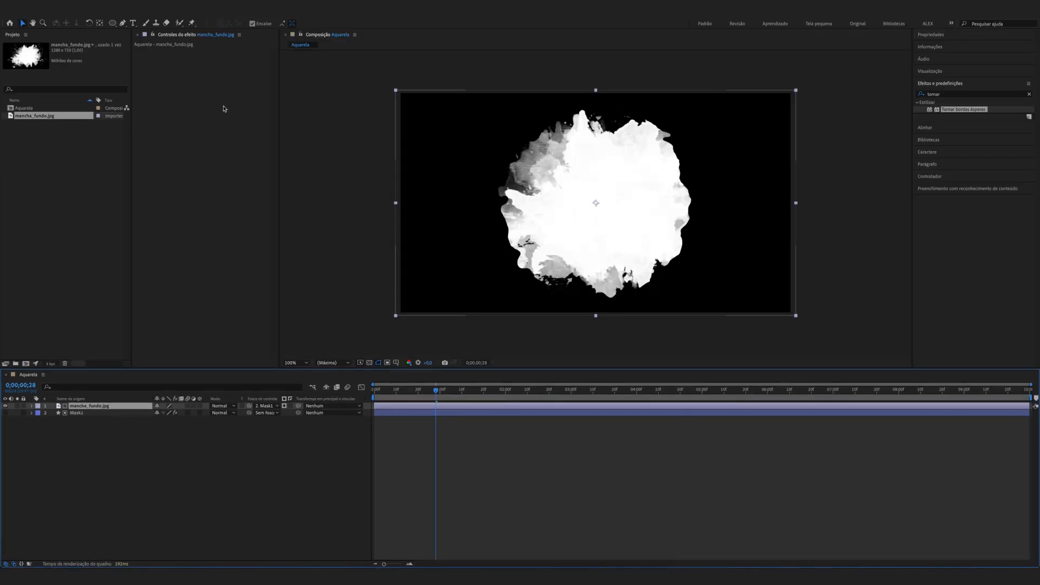
Set the Tamanho of Mask1's Deslocamento turbulento to 50
left_click(105, 421)
left_click(78, 413)
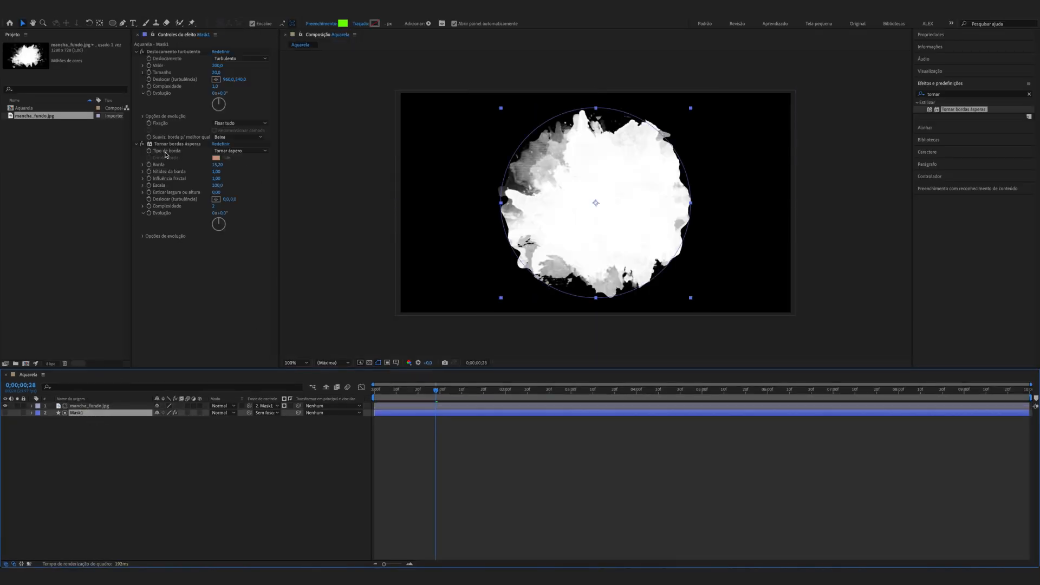
left_click(217, 72)
type("5")
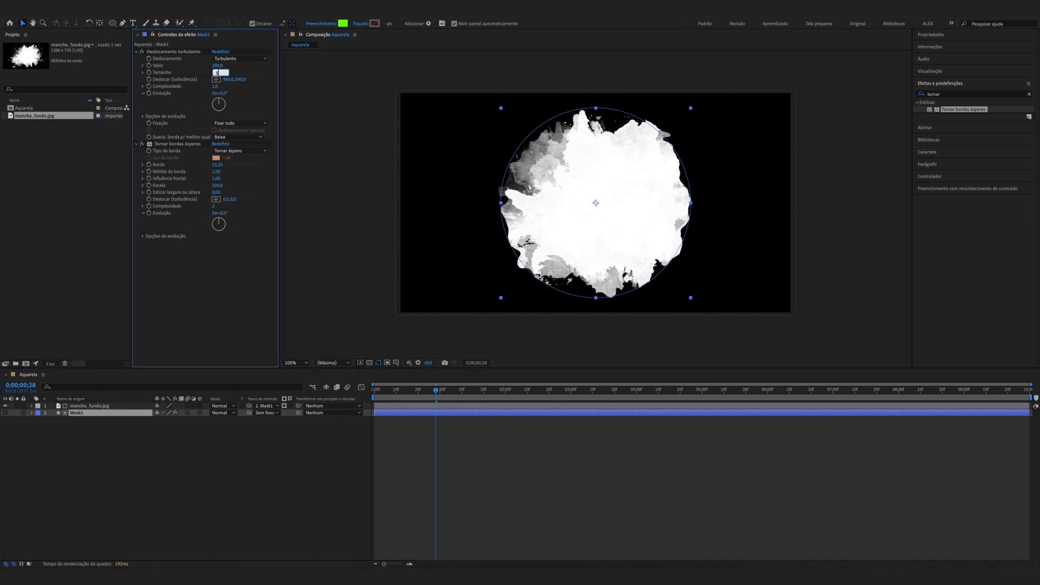
type("0")
key("Return")
Preview the reveal from the start and end the work area at about 0;00;02;12
left_click_drag(422, 393, 362, 399)
key("space")
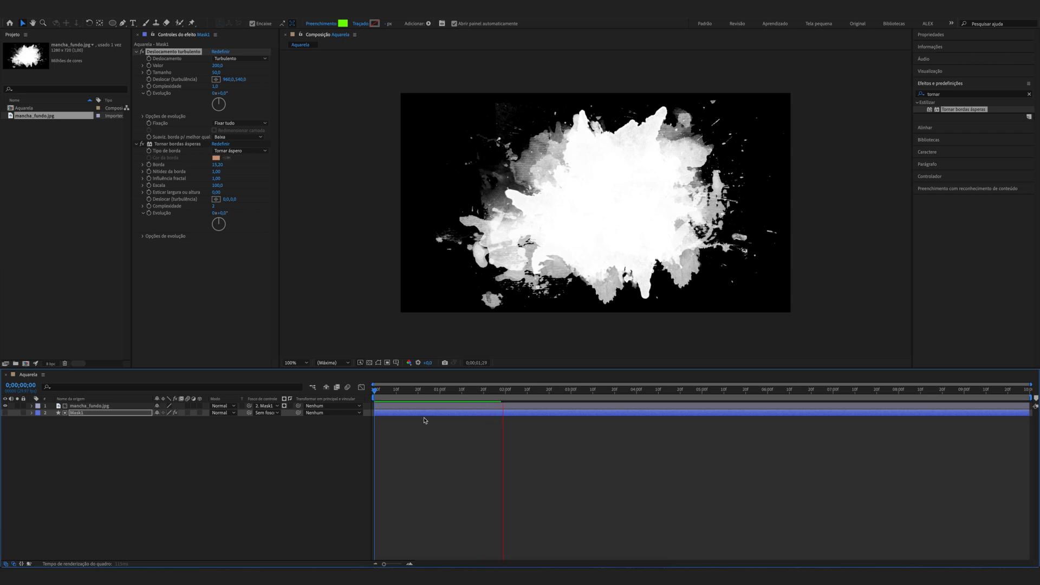
key("n")
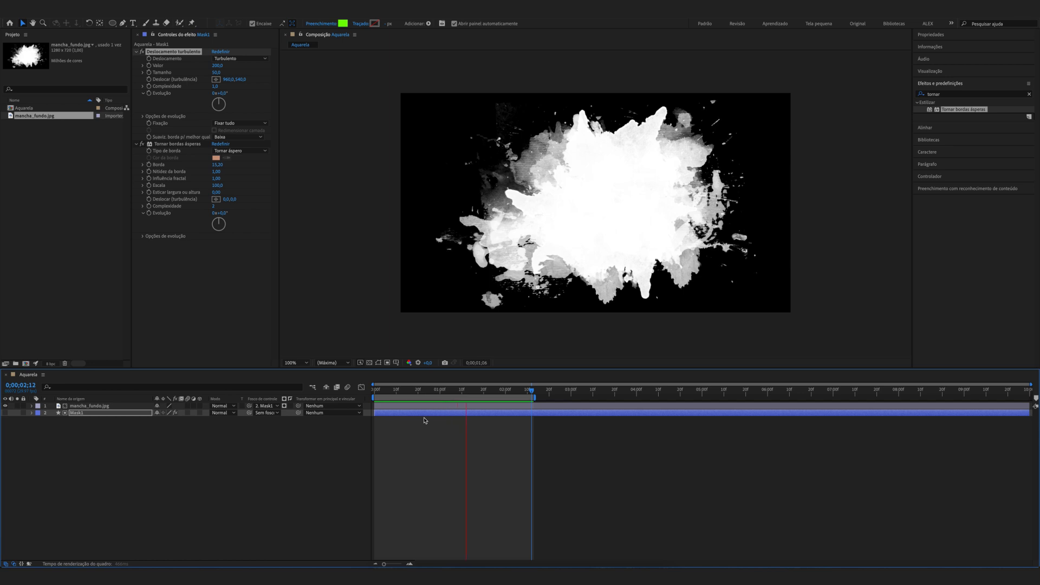
key("space")
Give the mancha_fundo.jpg and Mask1 layers the Amarelo label color
left_click_drag(84, 441, 86, 402)
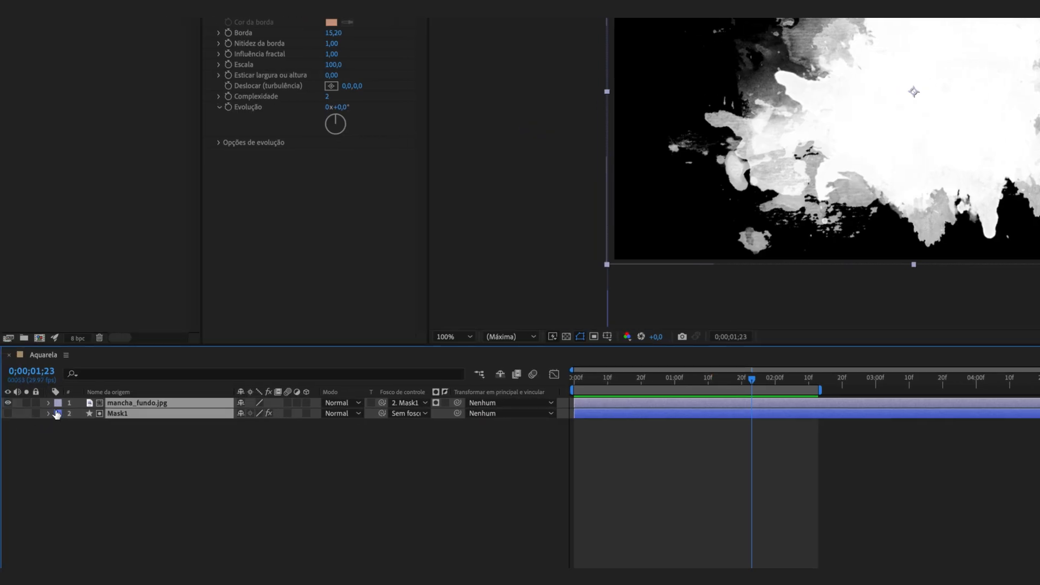
left_click(57, 414)
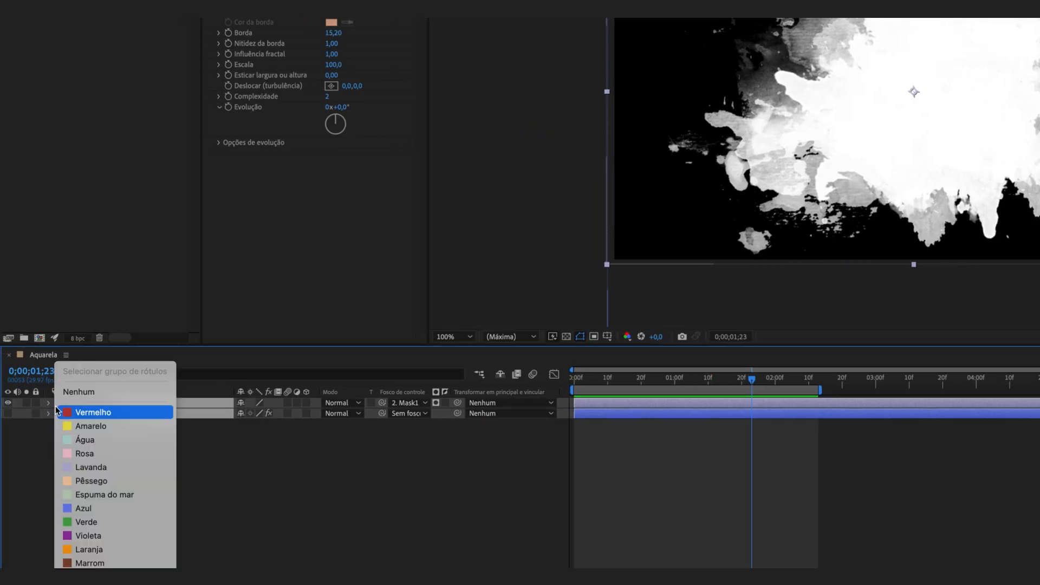
left_click(86, 425)
left_click(168, 463)
Duplicate the mancha_fundo.jpg and Mask1 pair and label the copies Vermelho
left_click_drag(136, 454, 144, 409)
key("ctrl+d")
left_click(58, 415)
left_click(81, 409)
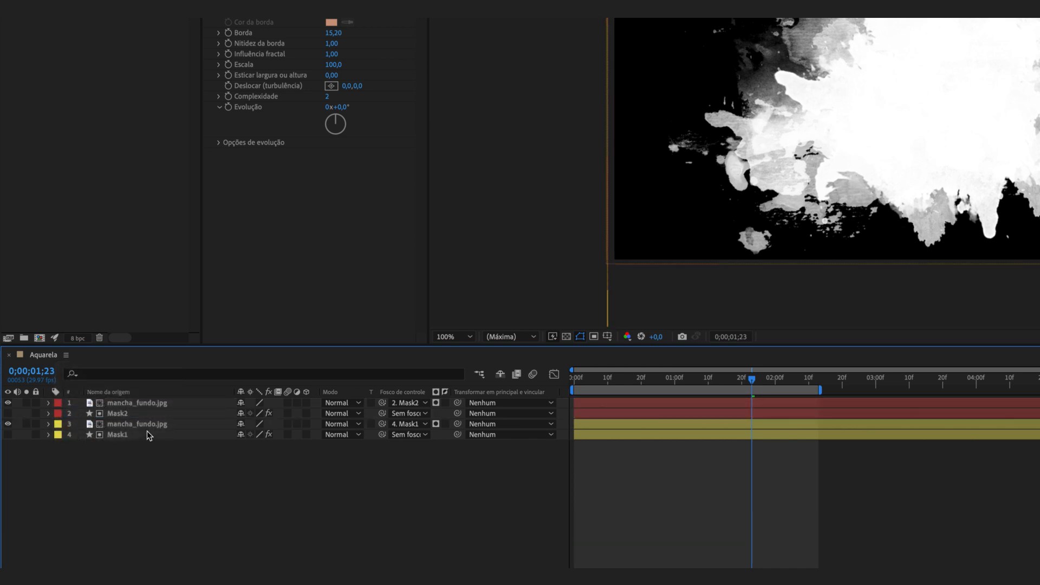
Set Mask2's Deslocamento turbulento to Valor 100 and Tamanho 10
left_click(142, 414)
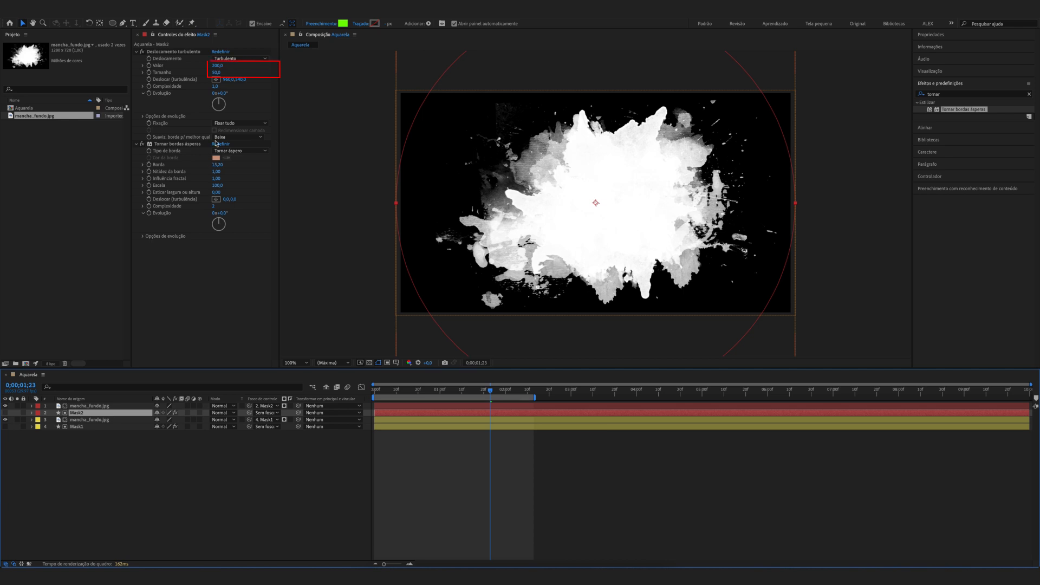
left_click(217, 65)
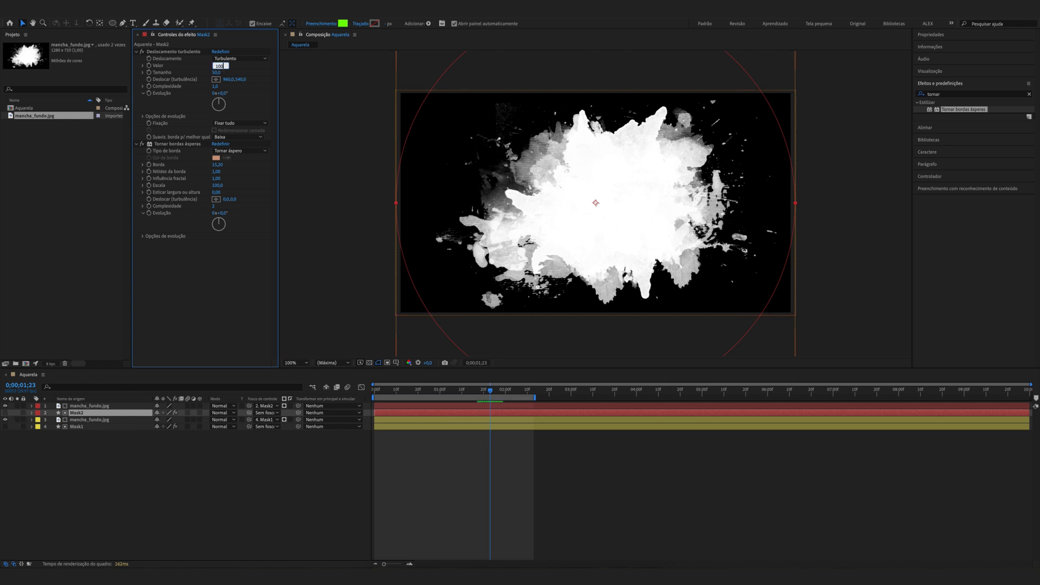
left_click(217, 72)
type("10")
key("Return")
Preview the two stacked stain reveals from near the start and stop at 0;00;01;12
left_click_drag(386, 395, 432, 396)
key("space")
left_click(113, 470)
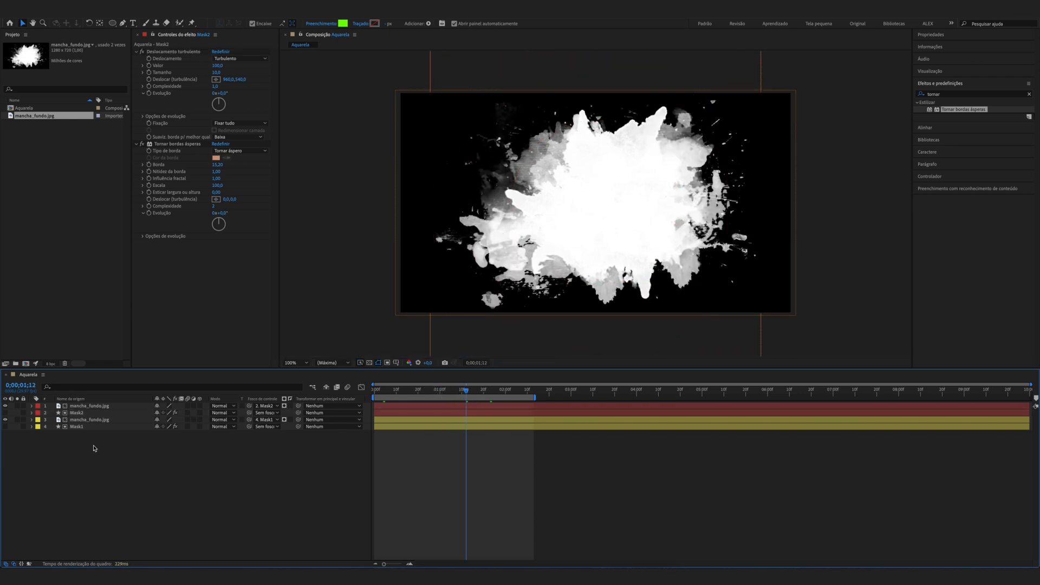
Set the opacity of the yellow-labelled mancha_fundo.jpg layer to 25%
left_click(83, 421)
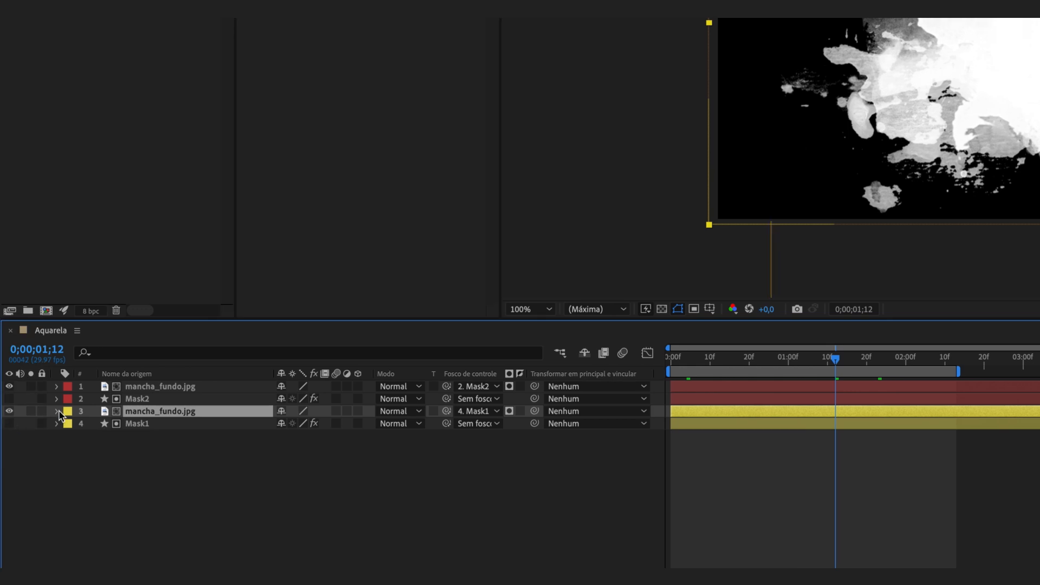
left_click(57, 411)
left_click(286, 486)
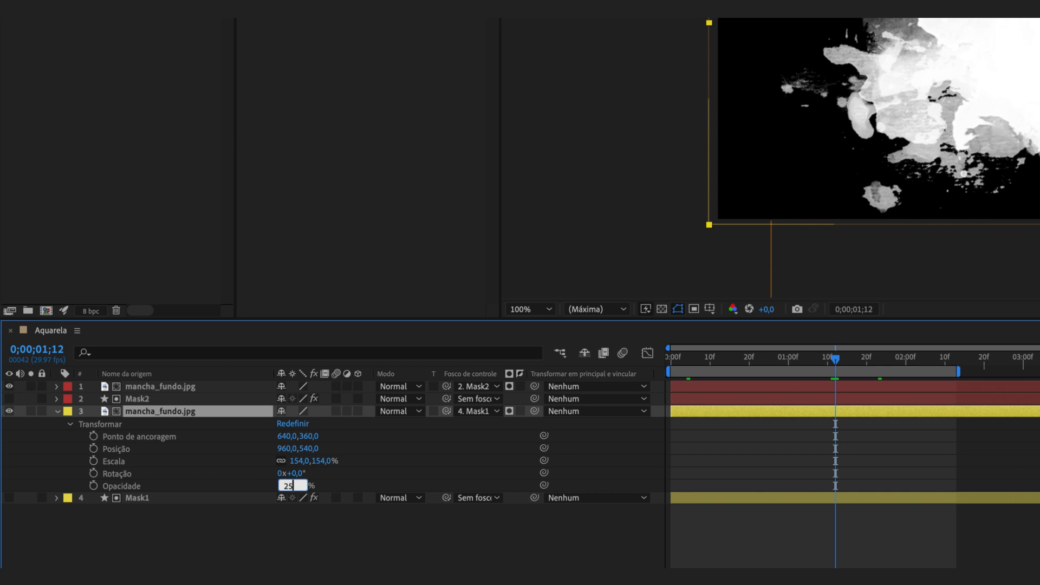
type("25")
left_click(271, 523)
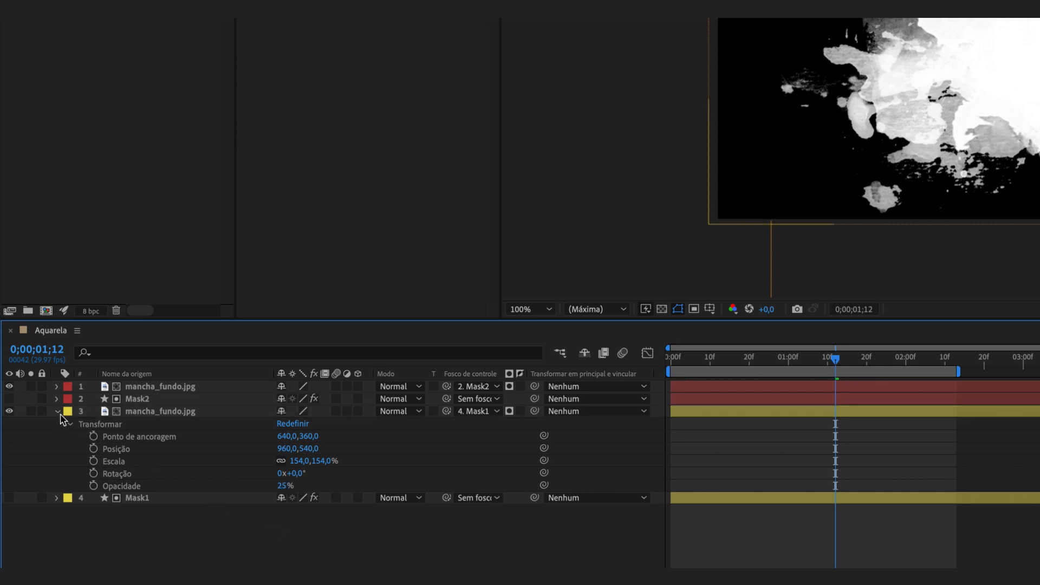
left_click(144, 412)
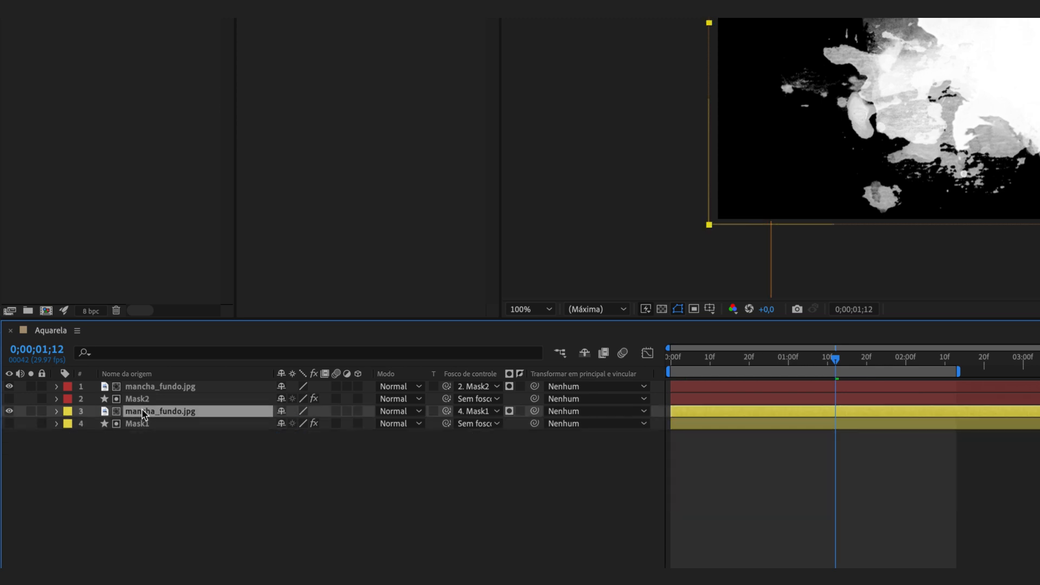
Set the opacity of the red-labelled mancha_fundo.jpg layer to 45%
left_click(73, 388)
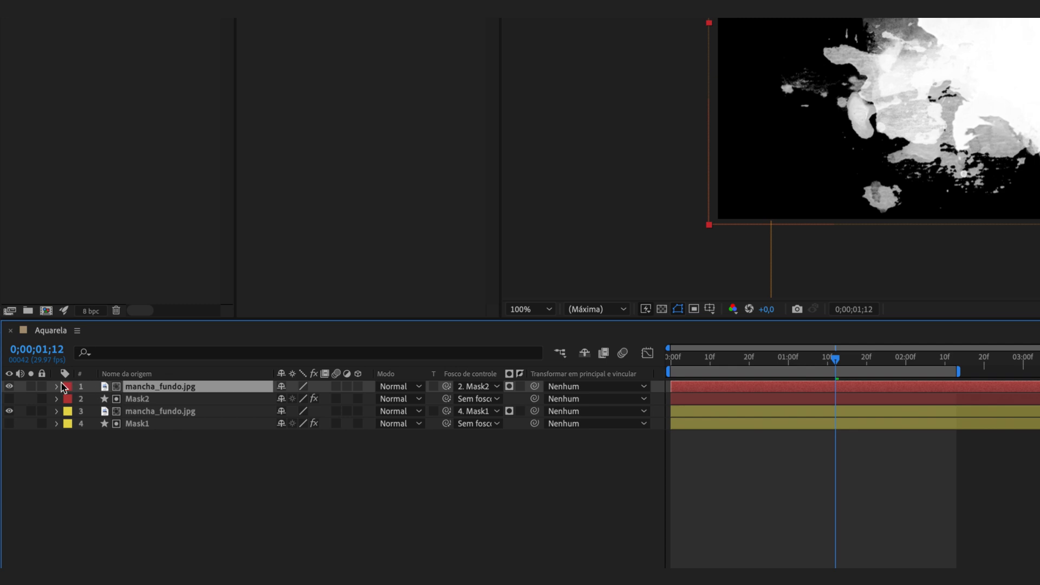
left_click(57, 386)
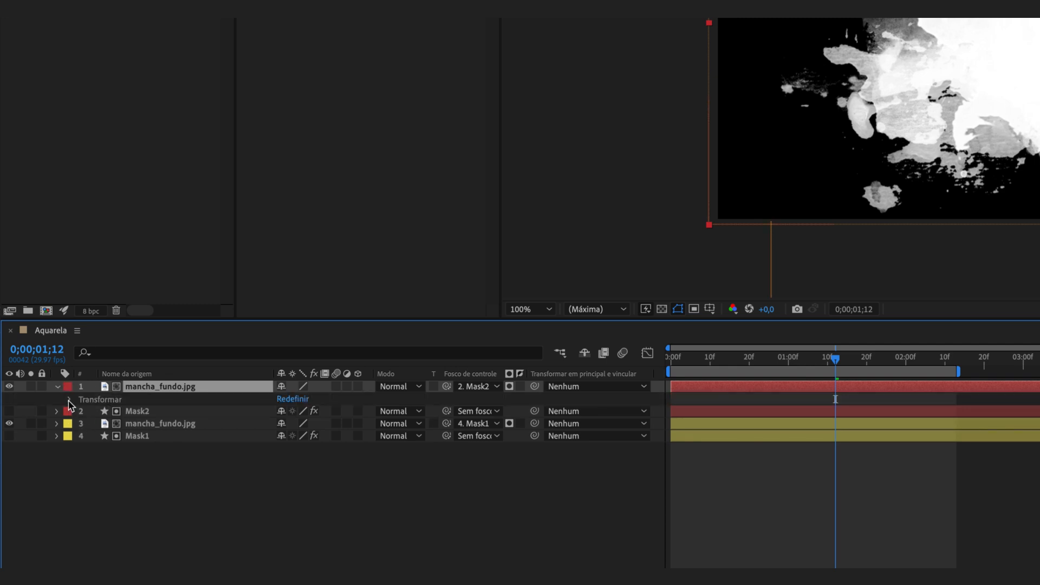
left_click(71, 400)
left_click(285, 461)
type("45")
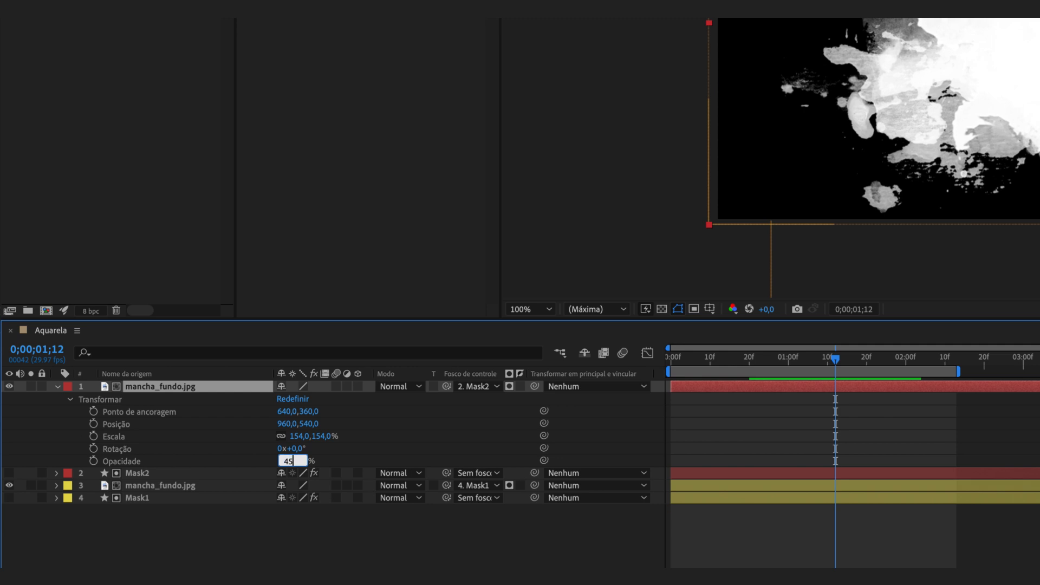
left_click(226, 523)
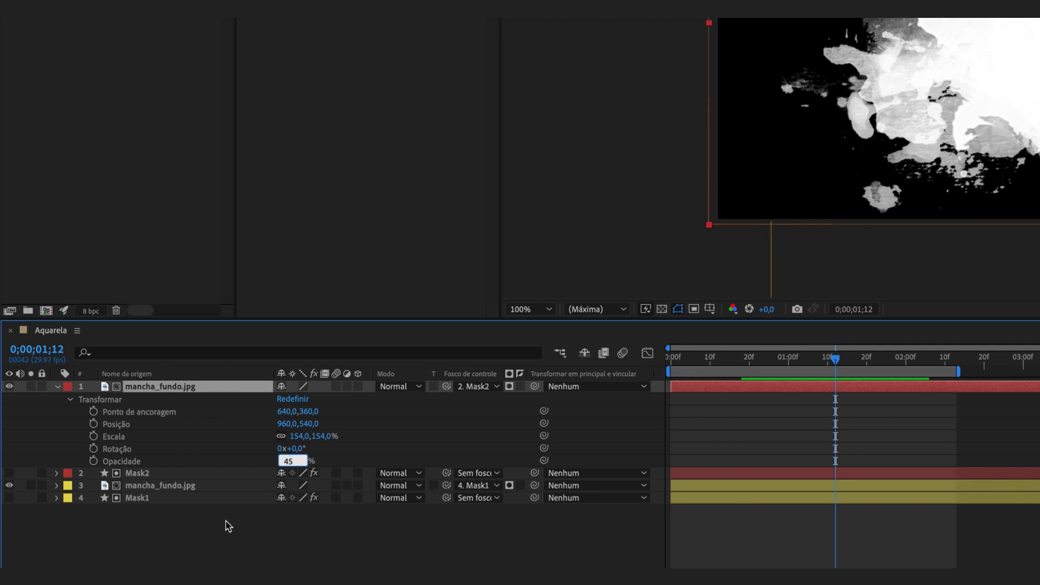
left_click(57, 387)
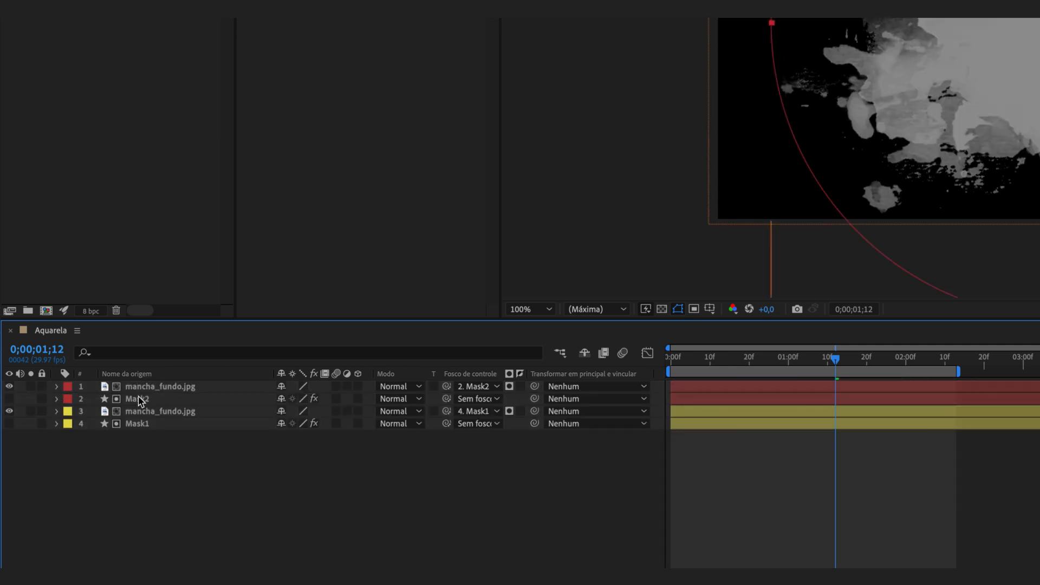
Duplicate the red mancha_fundo.jpg and Mask2 pair and give the copies the Água label color
left_click(139, 398)
left_click(143, 389, "shift")
key("ctrl+d")
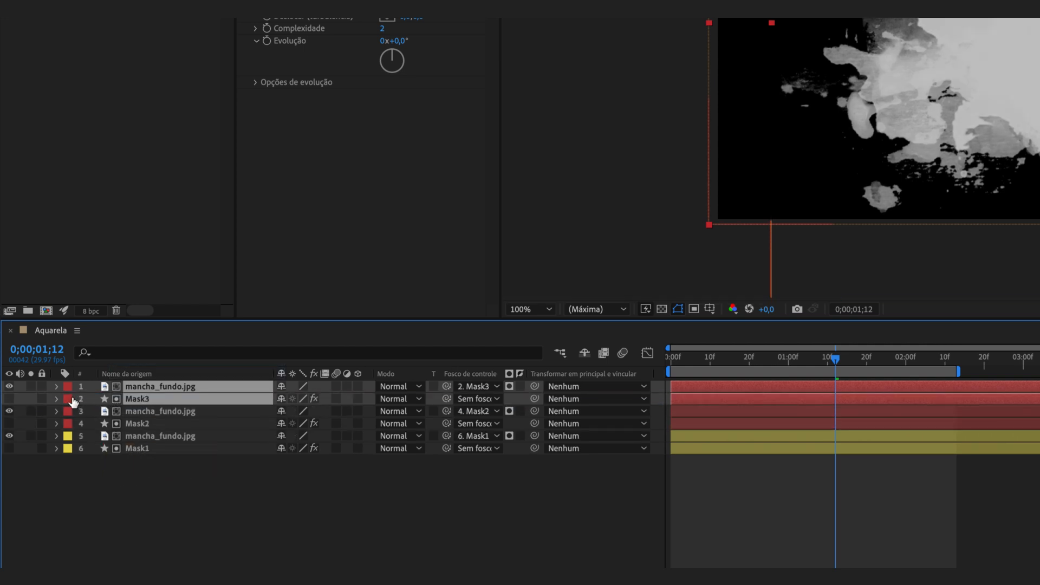
left_click(69, 398)
left_click(103, 426)
left_click(179, 489)
Set the opacity of the Água-labelled mancha_fundo.jpg layer to 75%
left_click(147, 389)
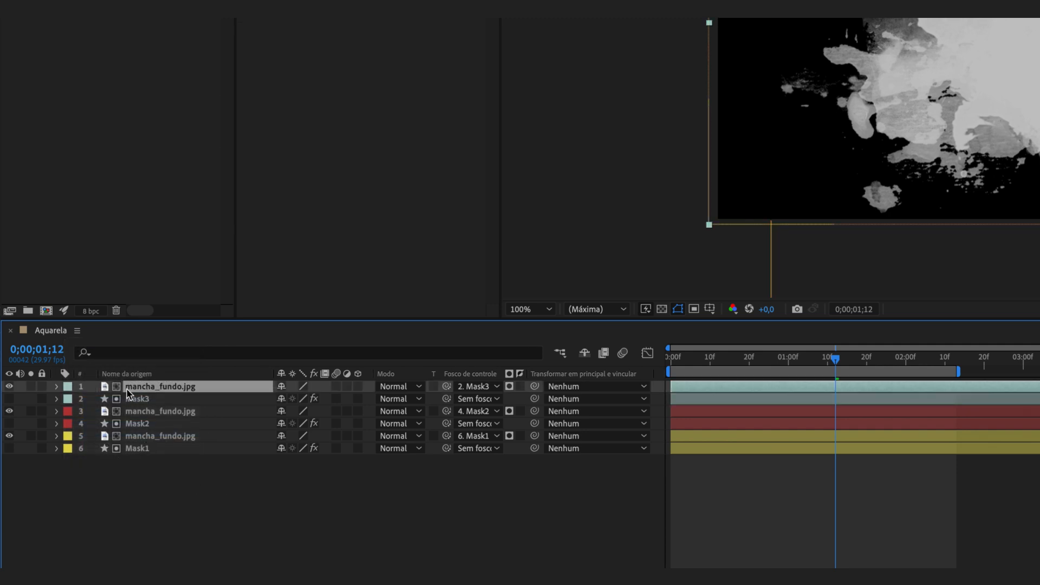
left_click(56, 387)
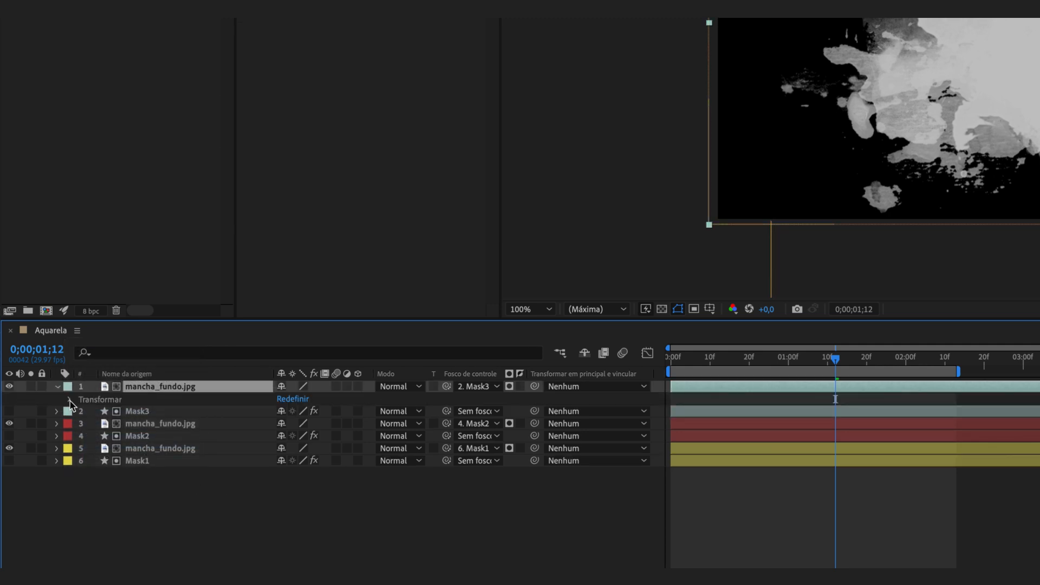
left_click(69, 399)
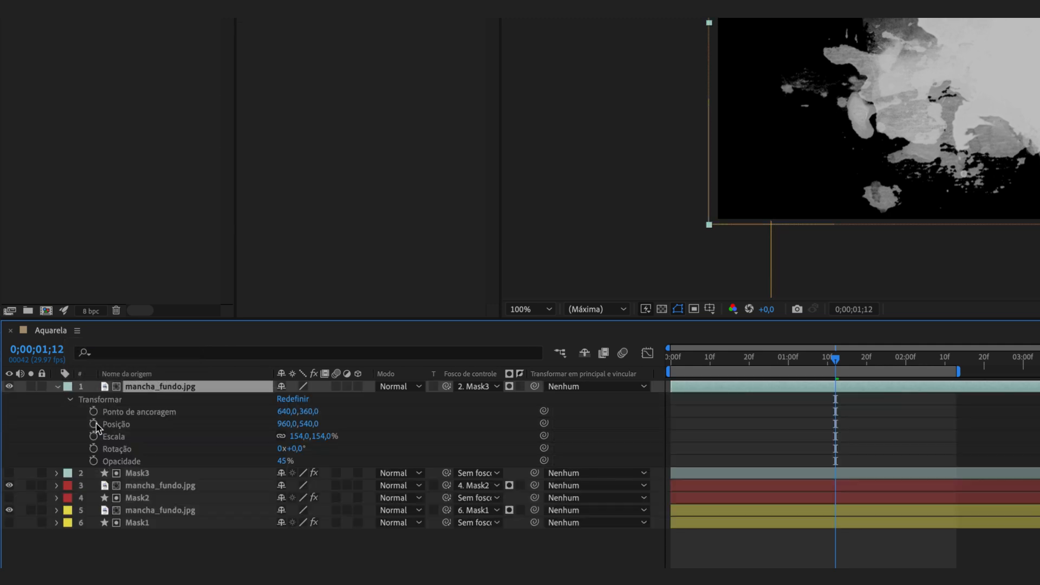
left_click(283, 461)
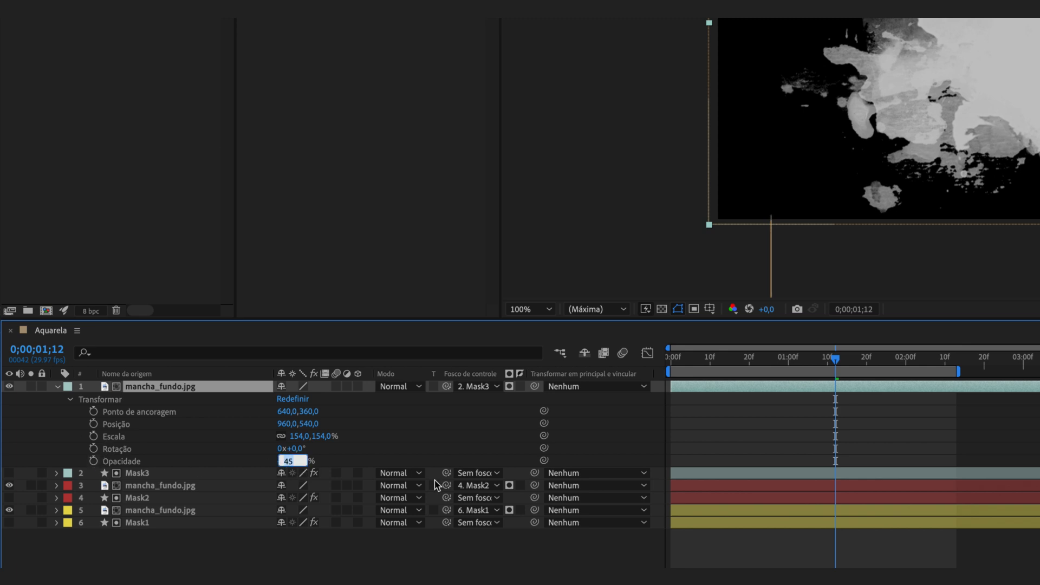
type("7")
key("Return")
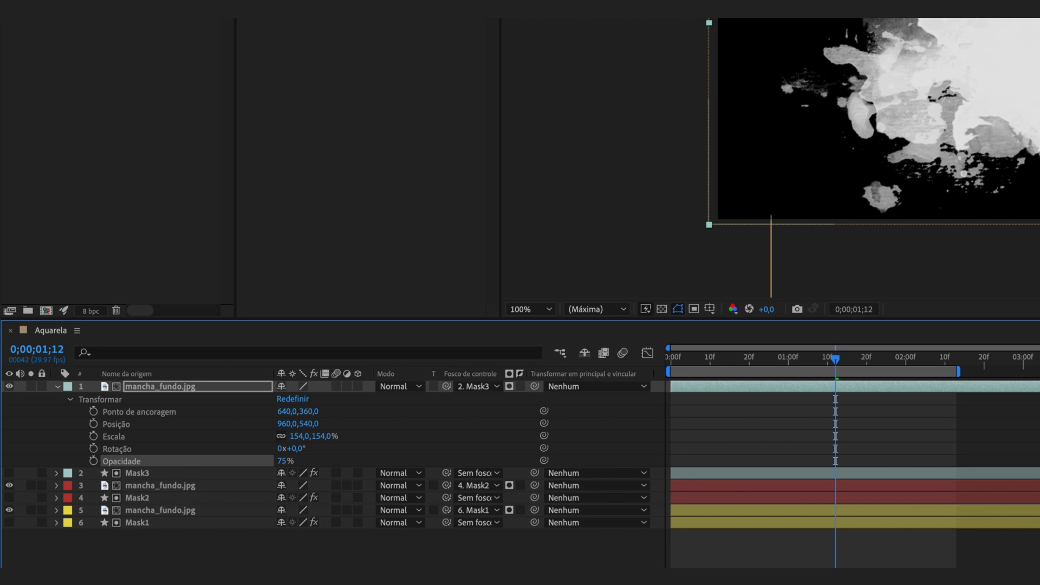
left_click(57, 387)
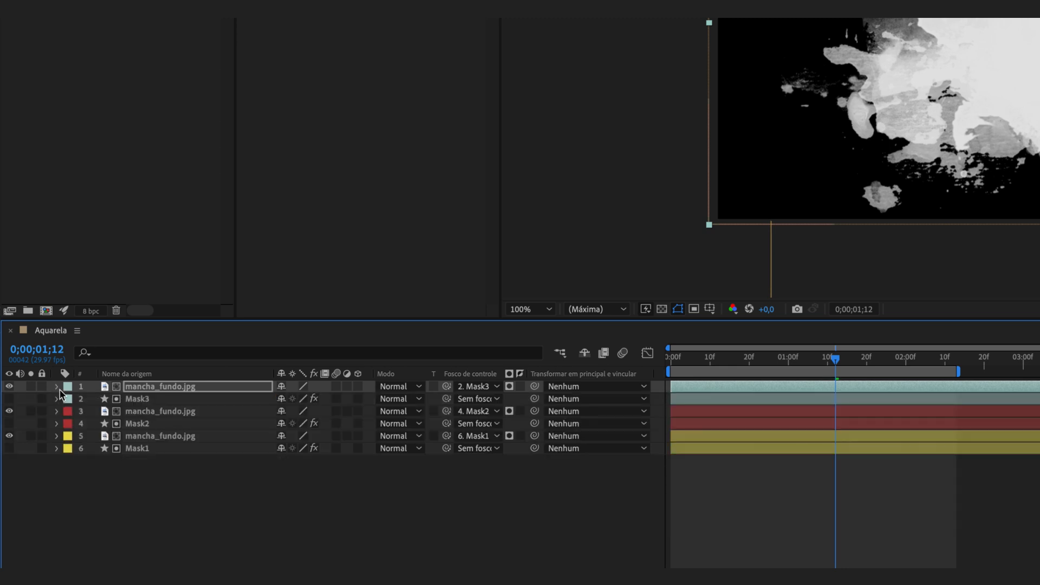
Duplicate the Água-labelled mancha_fundo.jpg and Mask3 pair and give the copies the Laranja label color
left_click(125, 463)
left_click(141, 403)
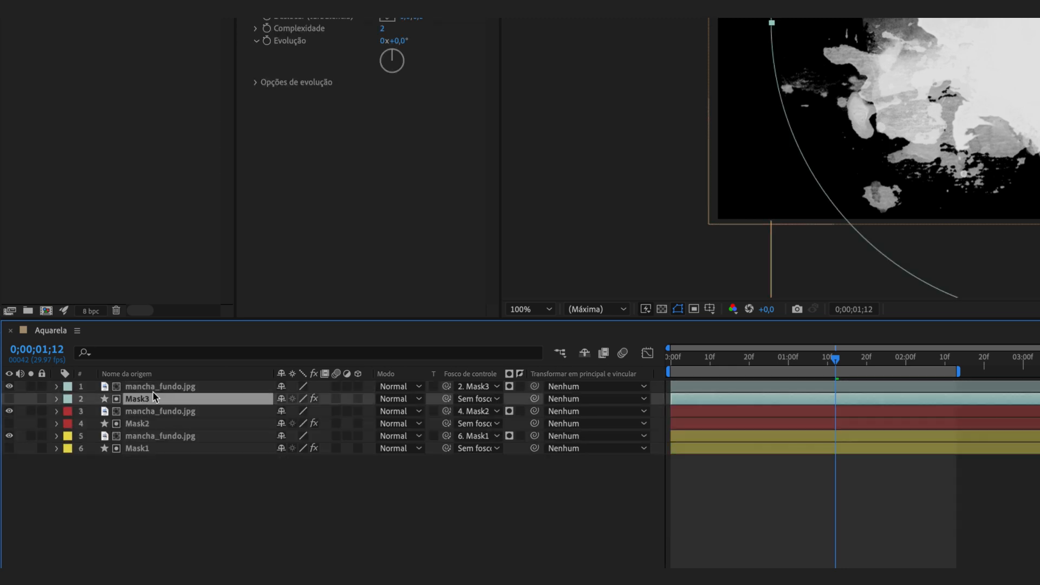
left_click(154, 391, "shift")
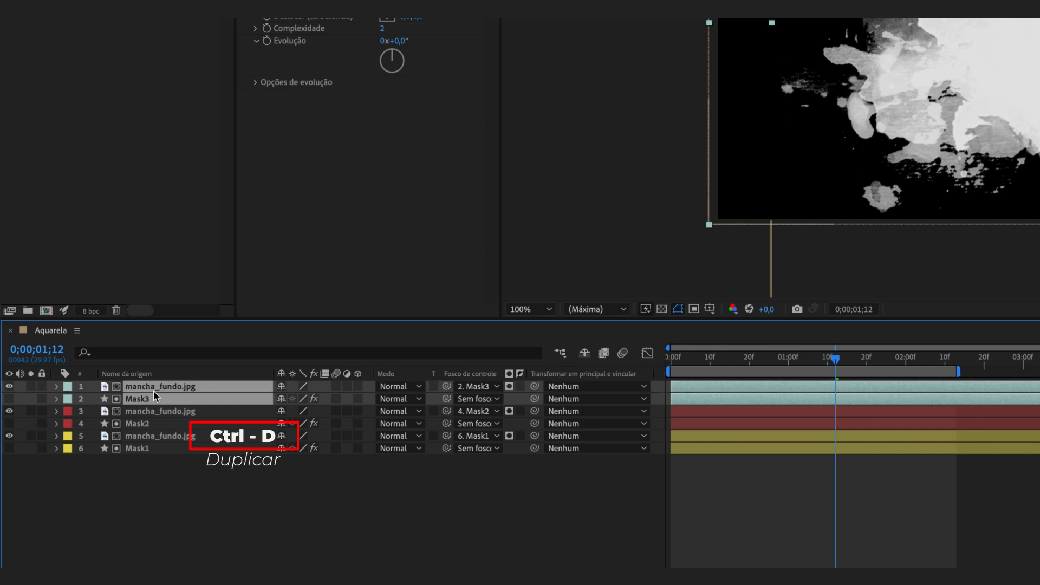
key("ctrl+d")
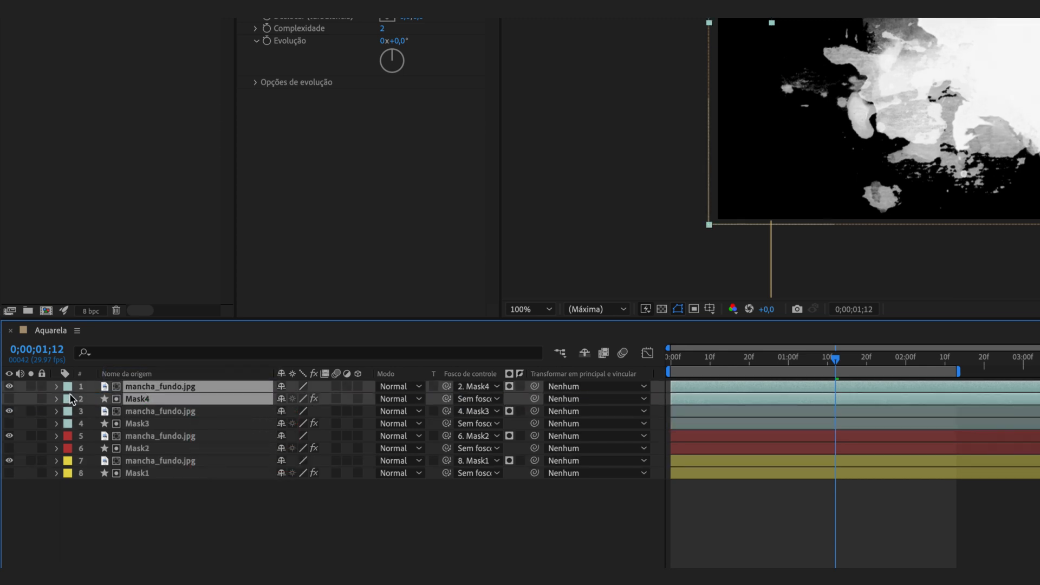
left_click(68, 399)
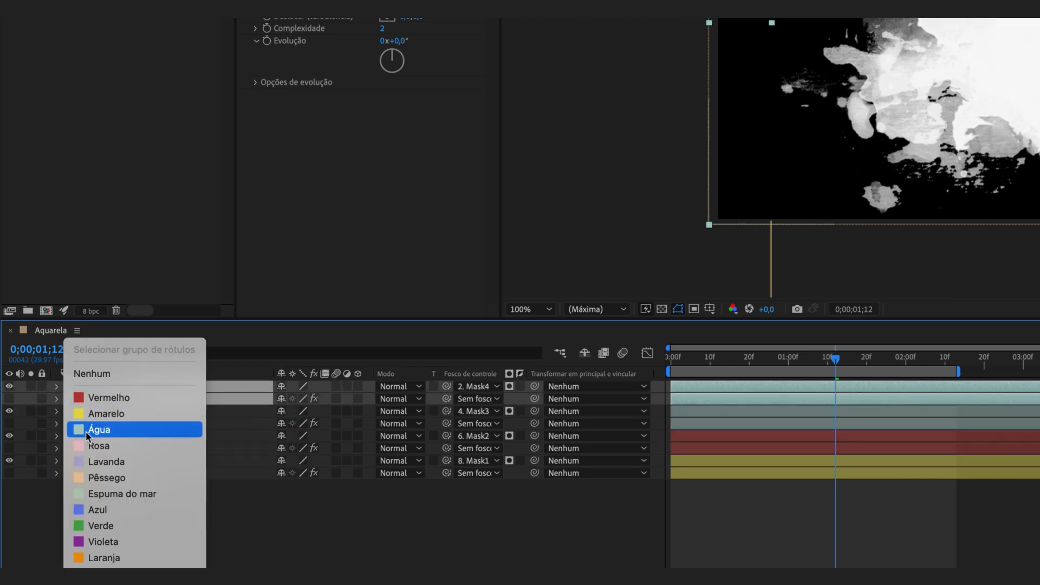
left_click(103, 559)
left_click(167, 515)
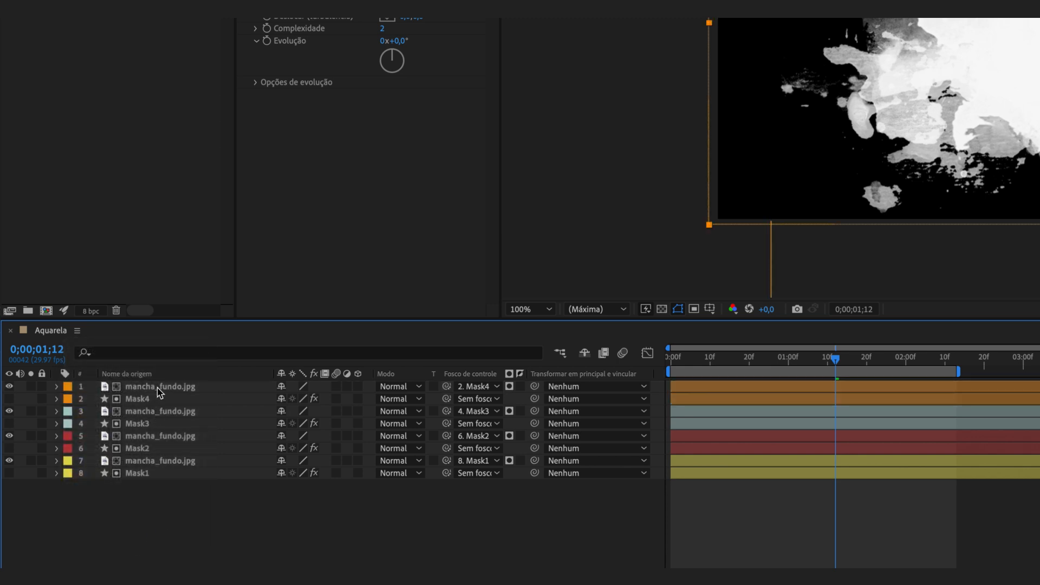
Set the opacity of the orange-labelled mancha_fundo.jpg layer to 100%
left_click(160, 386)
left_click(56, 387)
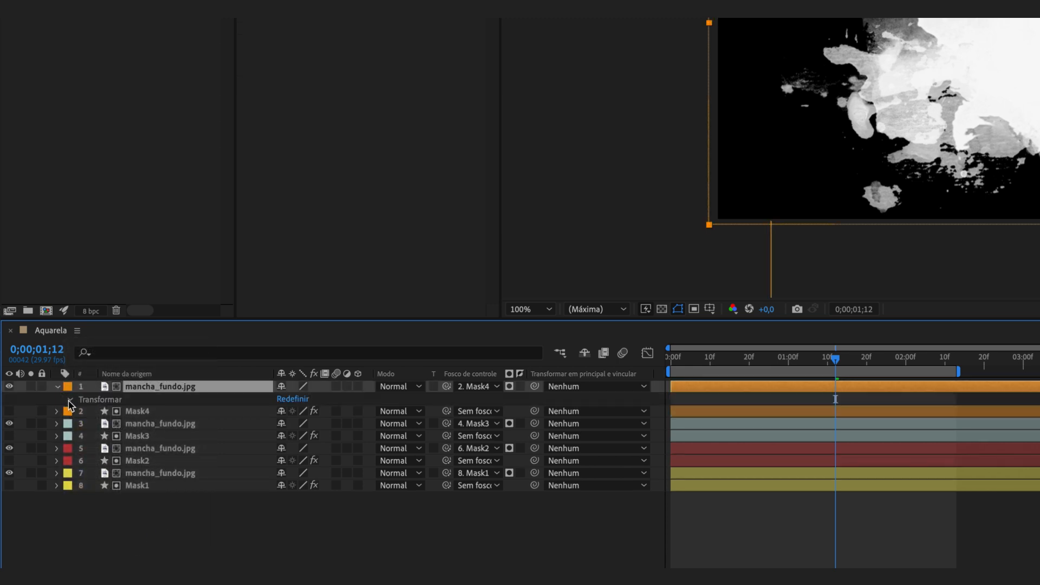
left_click(70, 399)
left_click_drag(277, 461, 289, 462)
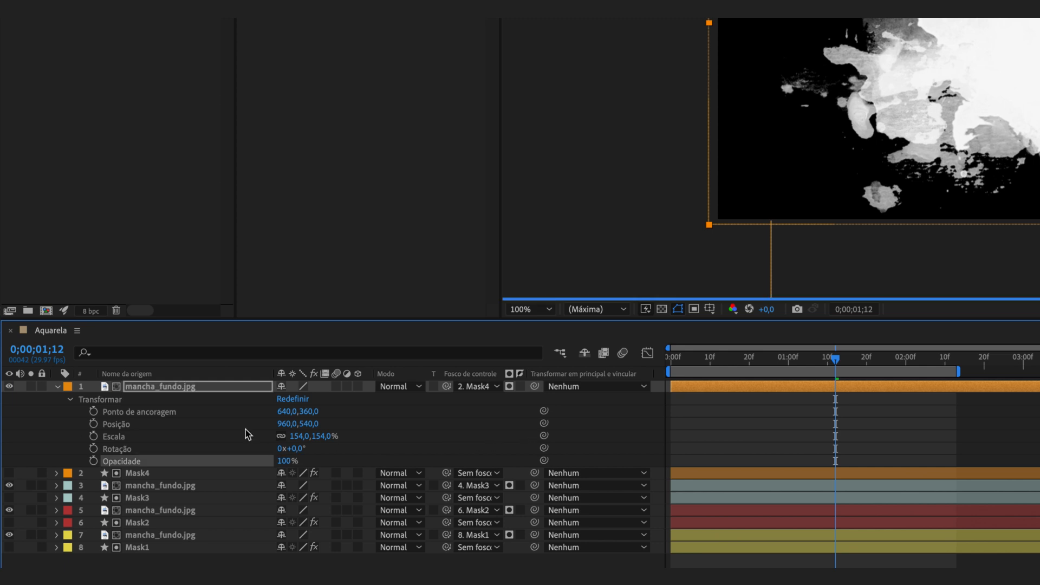
left_click(56, 386)
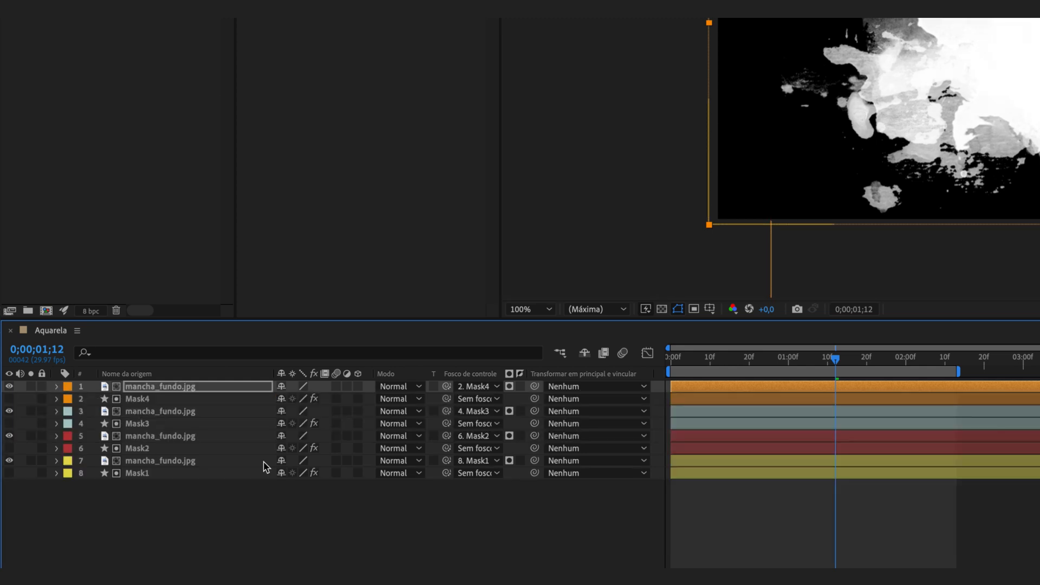
Stagger the red, Água and orange layer pairs to start about 2, 4 and 6 frames in, and preview the reveal from the start
left_click(691, 404)
left_click(689, 391, "shift")
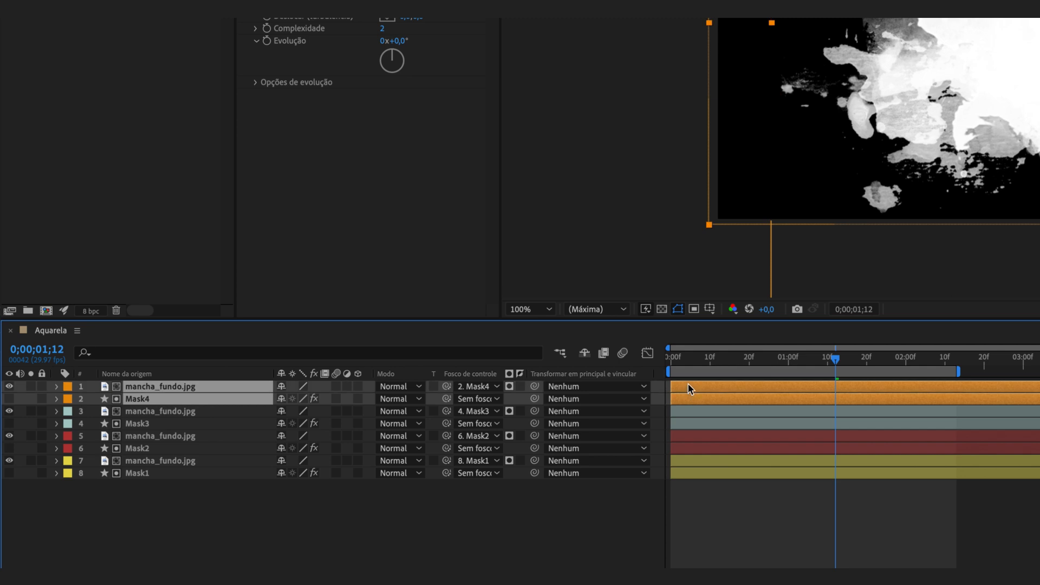
left_click(685, 450)
left_click(682, 437, "shift")
left_click_drag(682, 446, 706, 326)
left_click(687, 422)
left_click(687, 413, "shift")
left_click(691, 400)
left_click(691, 388, "shift")
left_click(690, 412)
left_click(688, 425, "shift")
left_click_drag(688, 425, 694, 445)
left_click(691, 437)
left_click(691, 447, "shift")
left_click(693, 459)
left_click(694, 425)
left_click(695, 414, "shift")
left_click(699, 389)
left_click(701, 401, "shift")
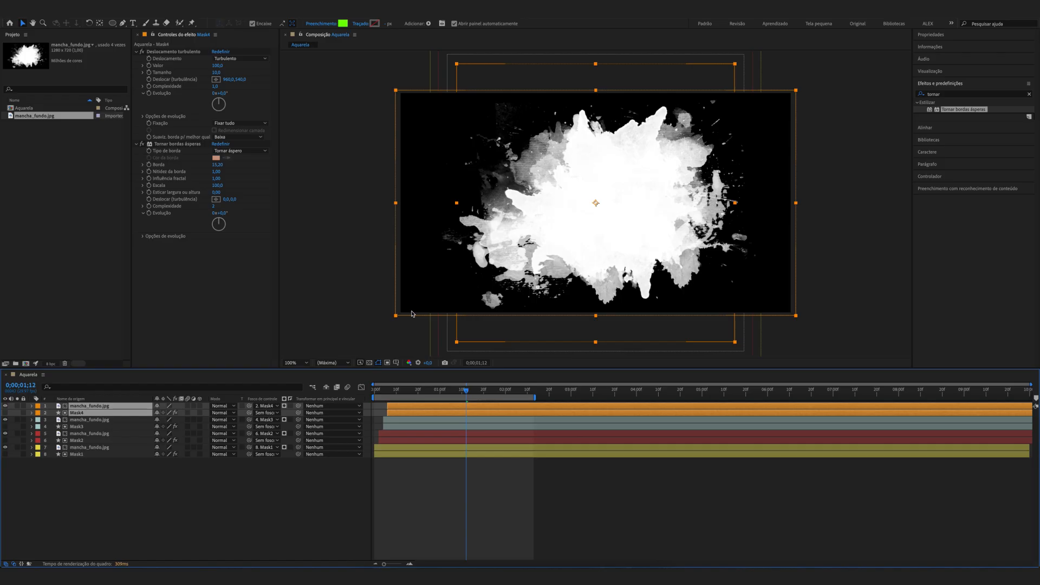
key("Home")
key("space")
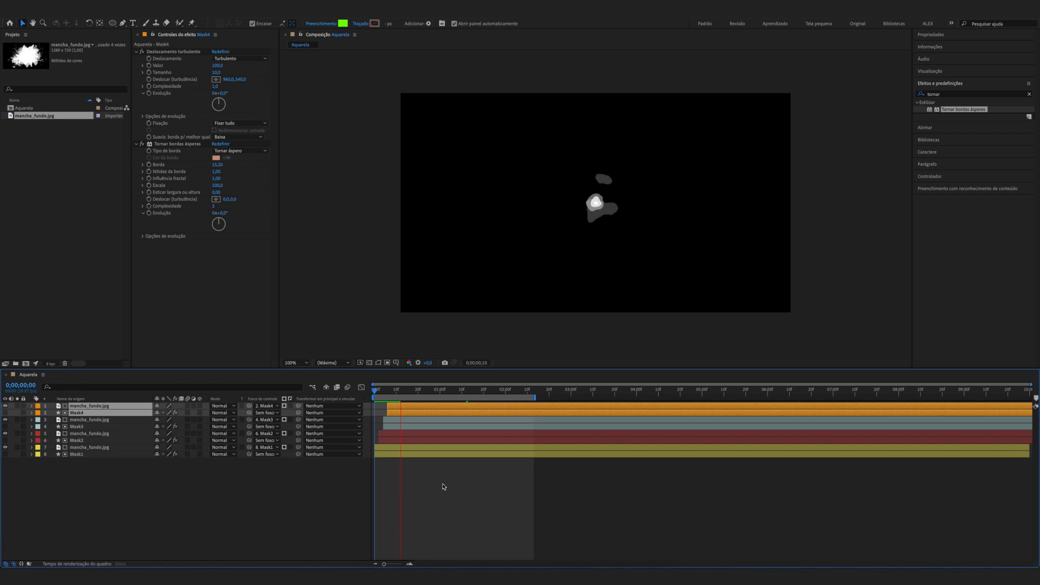
Set the Deslocamento turbulento effect on Mask4 to a Valor of 150 and a Tamanho of 64
left_click(75, 413)
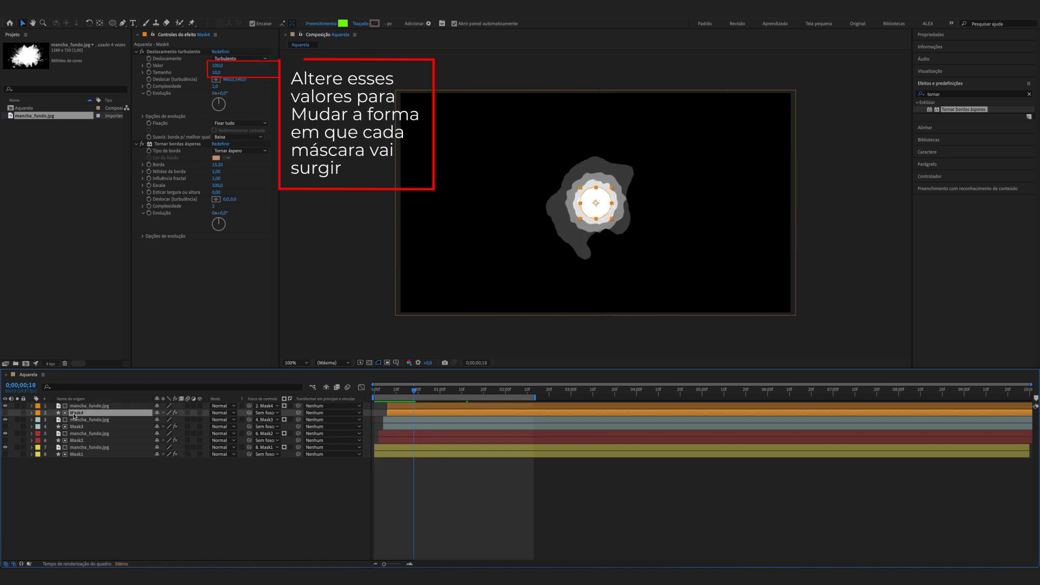
left_click(217, 66)
type("150")
key("Return")
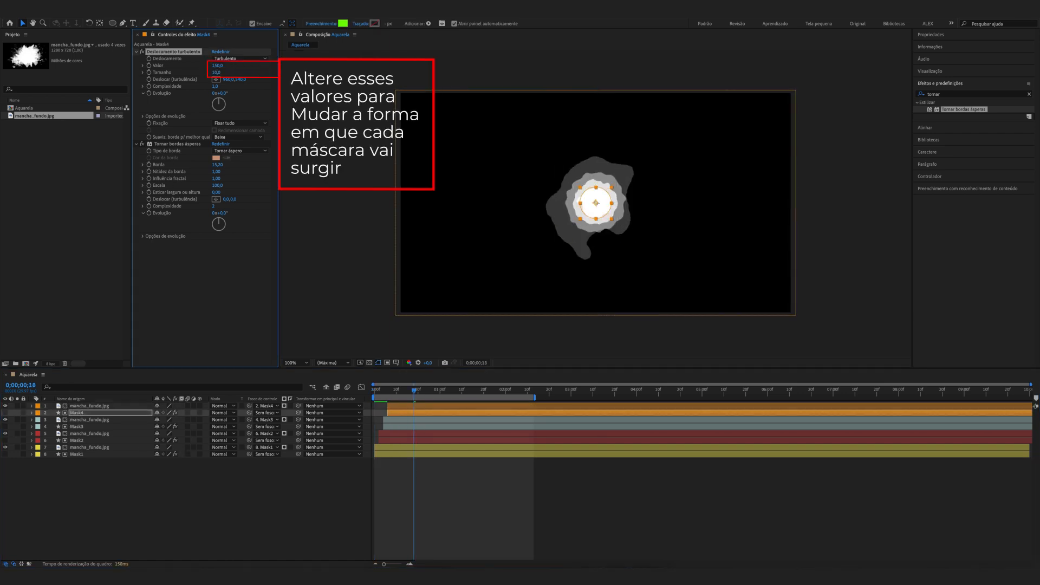
mouse_move(216, 73)
left_mouse_down()
mouse_move(252, 70)
mouse_move(234, 71)
left_mouse_up()
Vary the Deslocamento turbulento effect, with Valor 409 and Tamanho 41 on Mask3, and Valor 137 and Tamanho 50 on Mask2
left_click(76, 426)
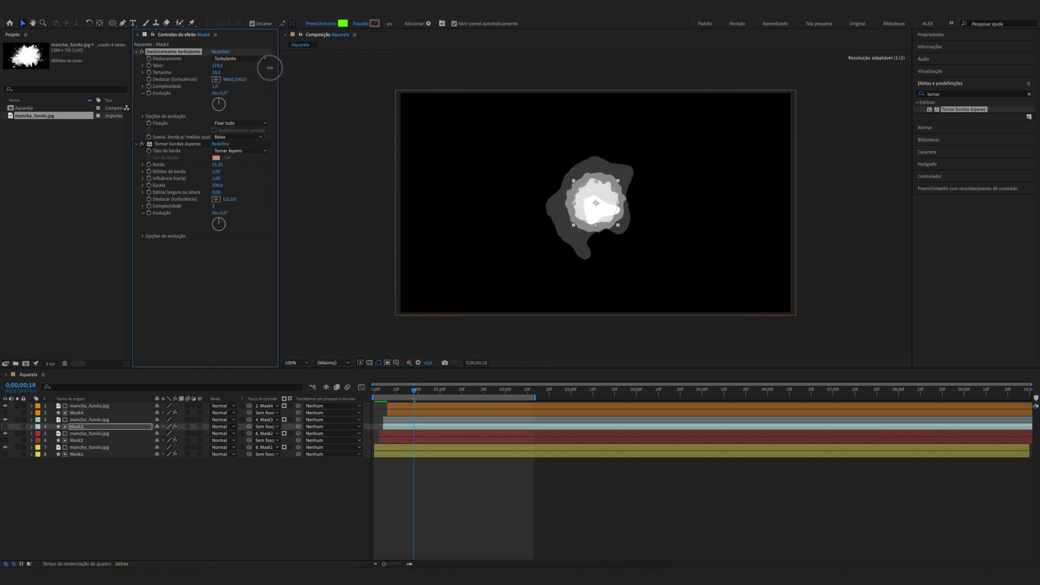
left_click_drag(320, 69, 347, 69)
mouse_move(217, 73)
left_mouse_down()
mouse_move(244, 74)
mouse_move(233, 76)
left_mouse_up()
left_click(79, 440)
left_click(77, 454)
Preview the varied mask reveals from the start and park the playhead at 0;00;00;21
left_click(345, 391)
key("Home")
key("space")
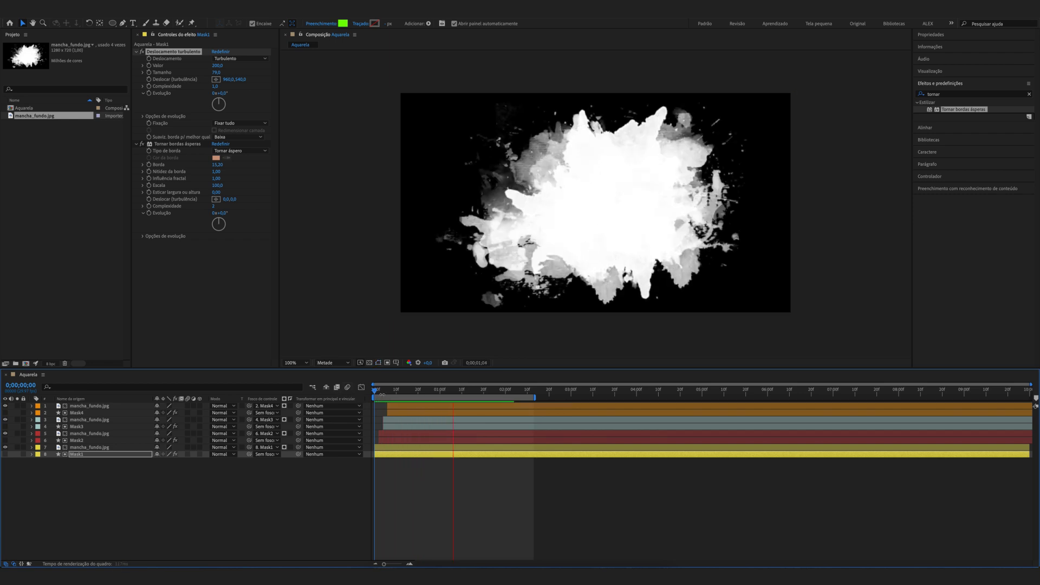
left_click(422, 391)
left_click_drag(422, 392, 420, 391)
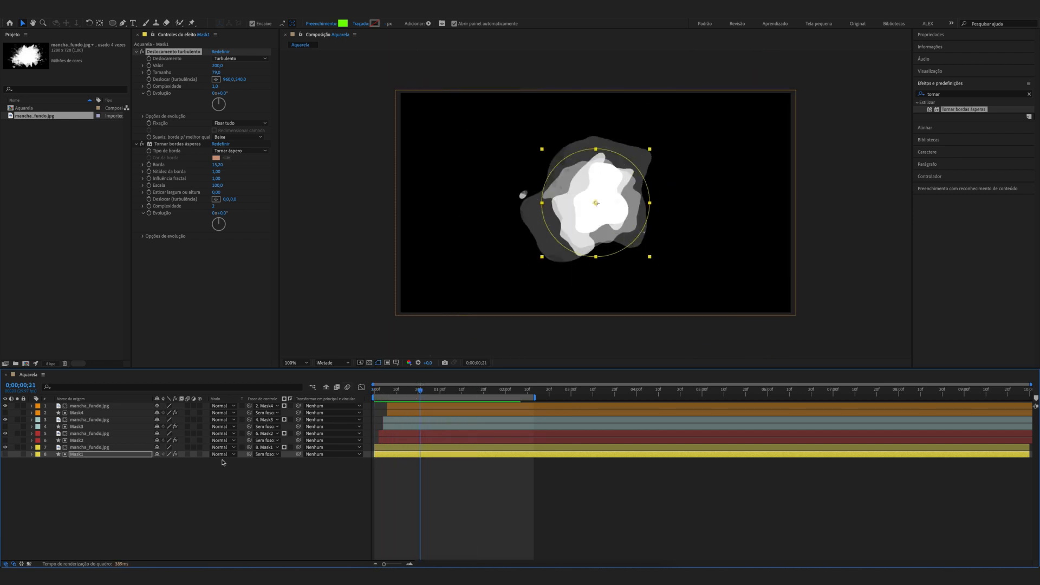
Set the Borda of the Tornar bordas ásperas effect to 150 on Mask1 and Mask2
left_click(80, 464)
left_click(81, 455)
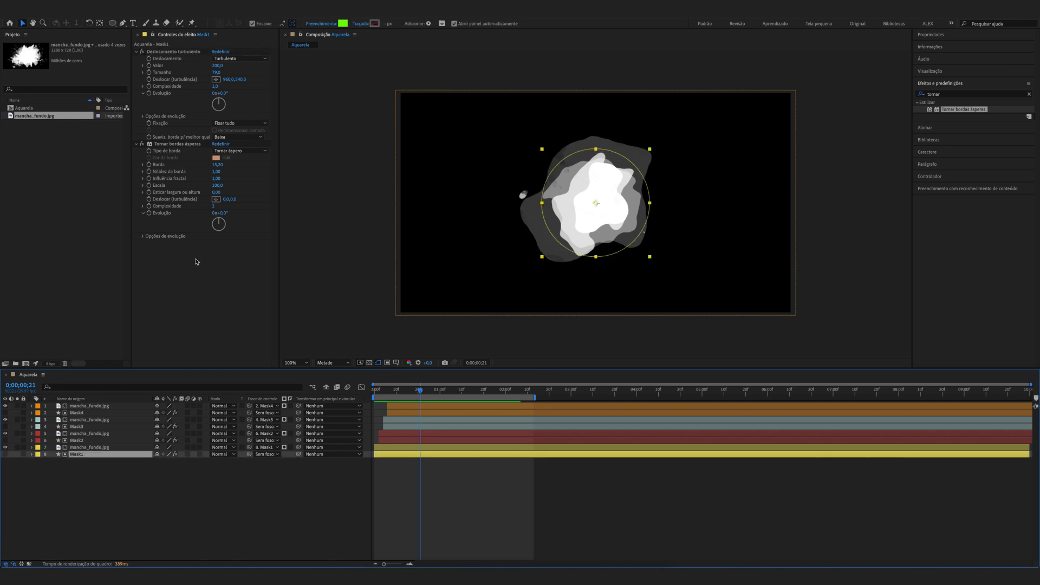
left_click_drag(221, 172, 219, 167)
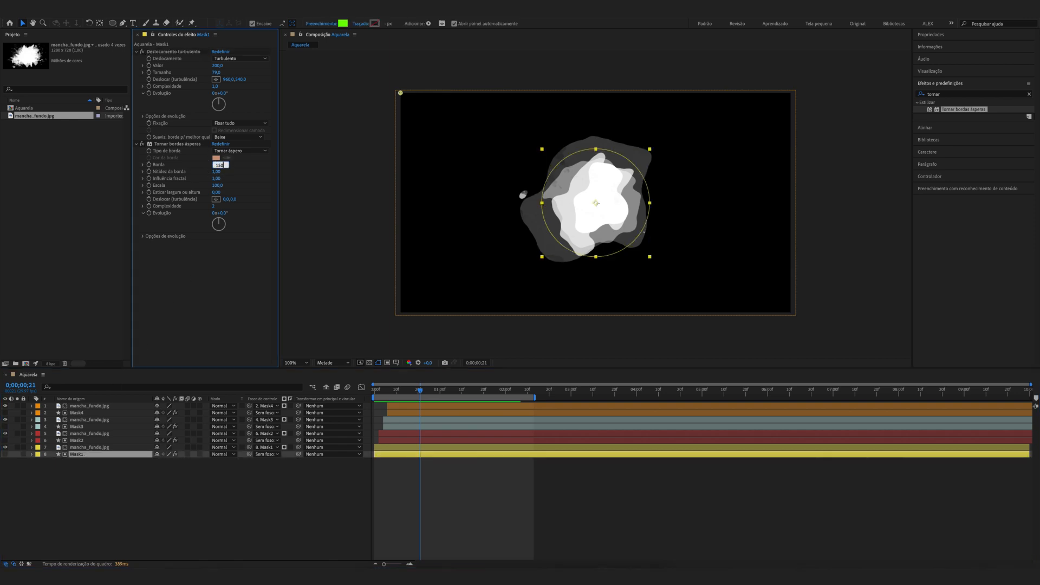
key("Return")
key("ctrl+Up")
key("ctrl+Up")
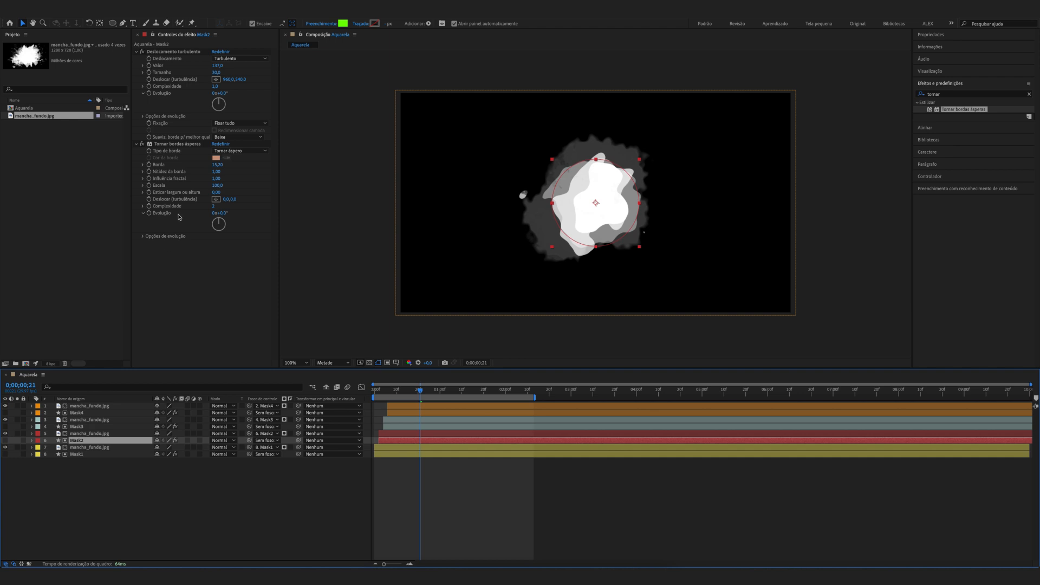
left_click(216, 165)
type("1")
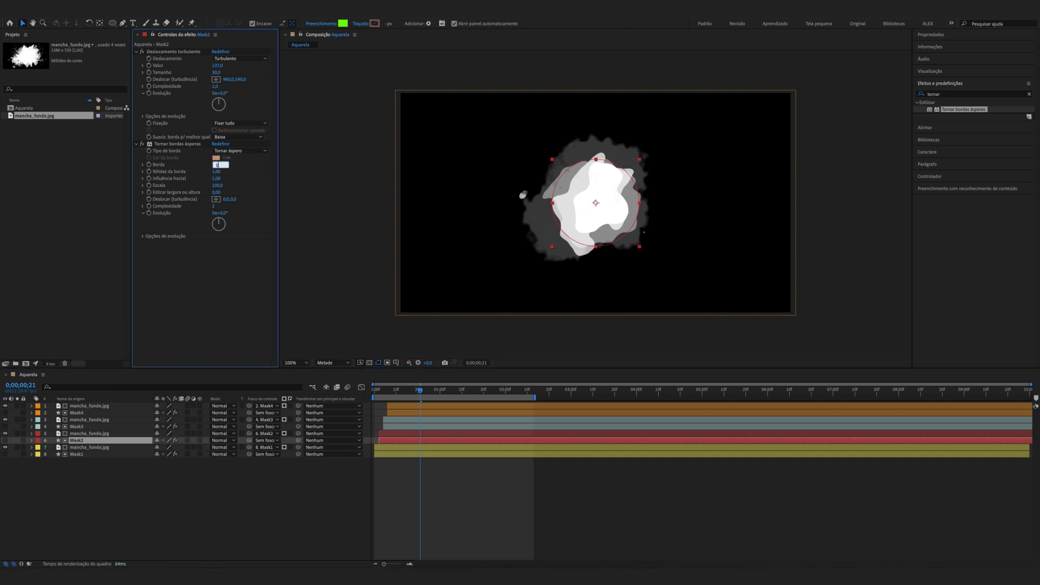
type("50")
key("Return")
Set the Borda of the Tornar bordas ásperas effect to 150 on Mask3 and Mask4
left_click(77, 426)
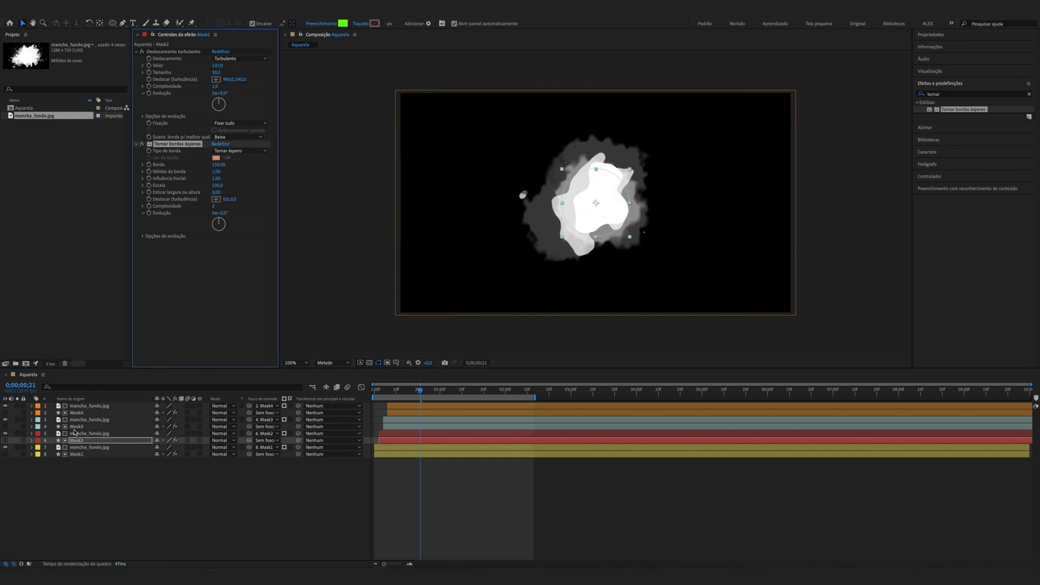
left_click(218, 165)
type("150")
key("Return")
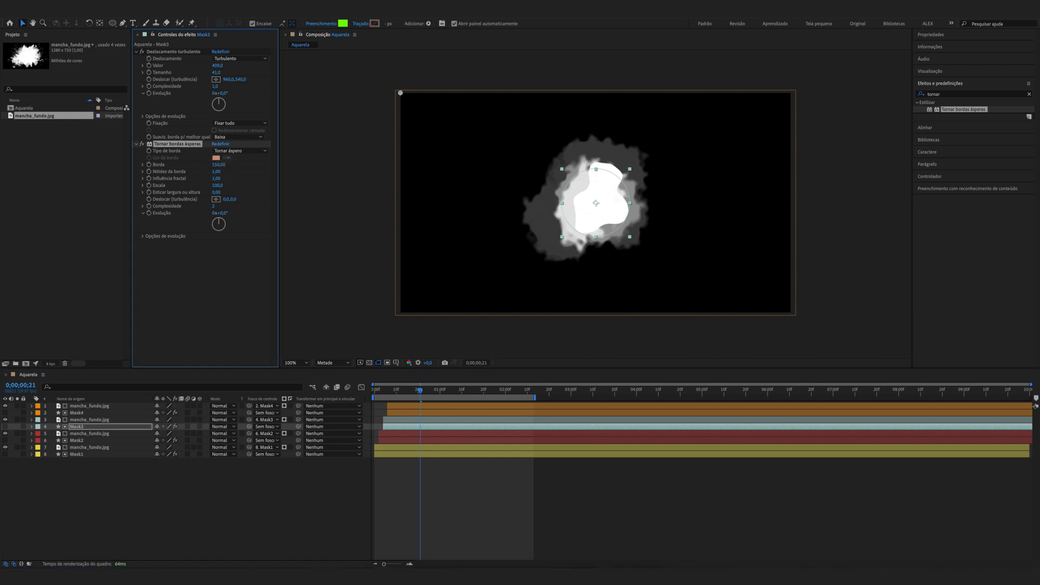
left_click(78, 414)
left_click(217, 164)
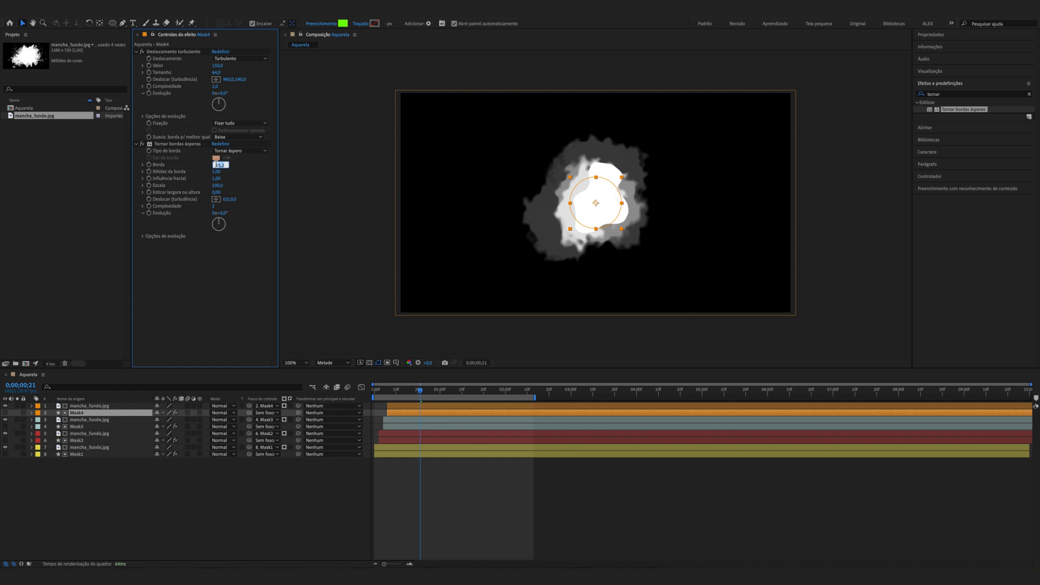
type("150")
key("Return")
Deselect the layers, preview the rough-edged reveal from the start and stop at 0;00;01;00
left_click(490, 510)
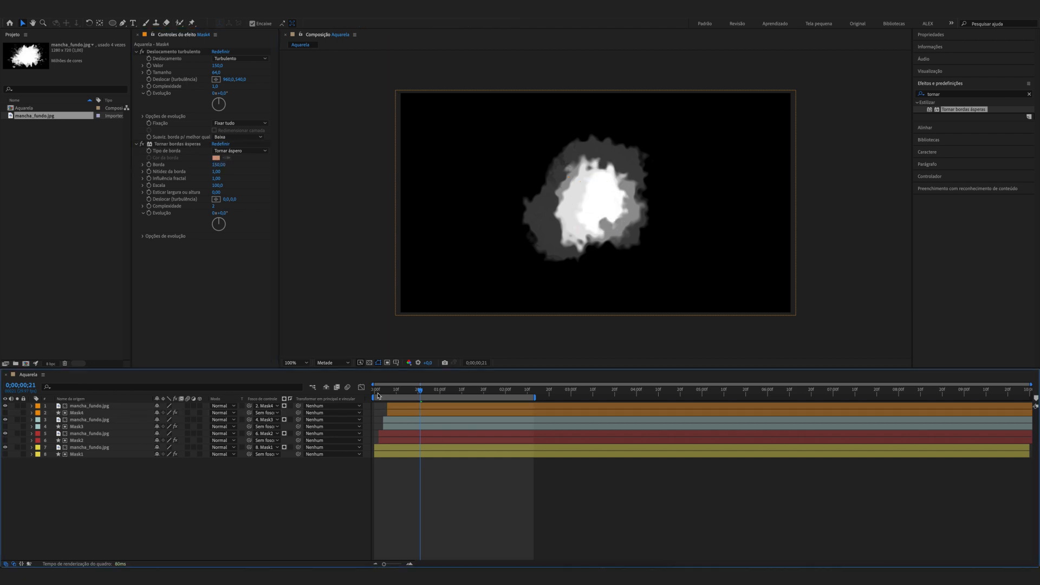
key("Home")
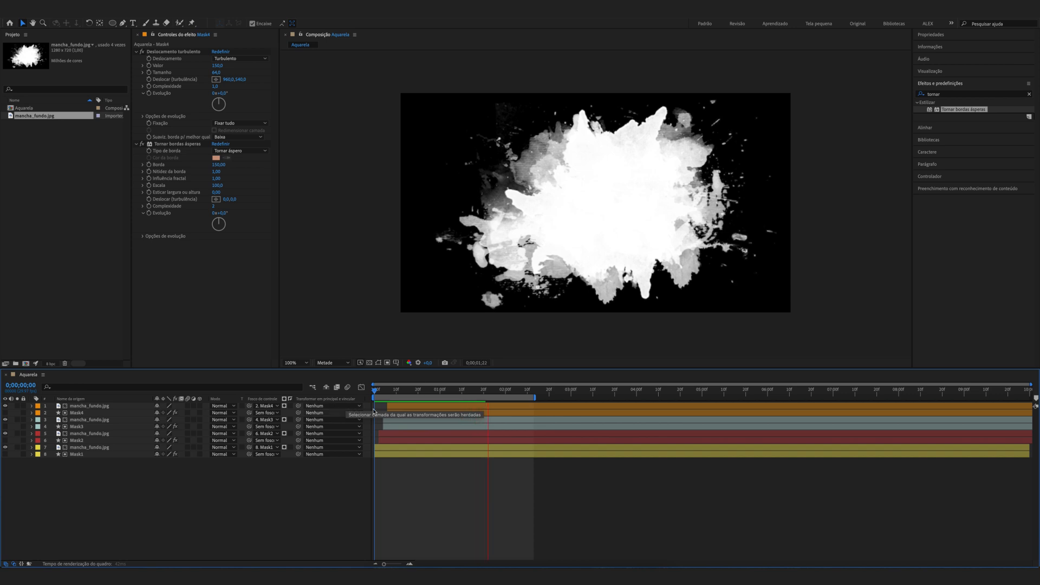
left_click(439, 395)
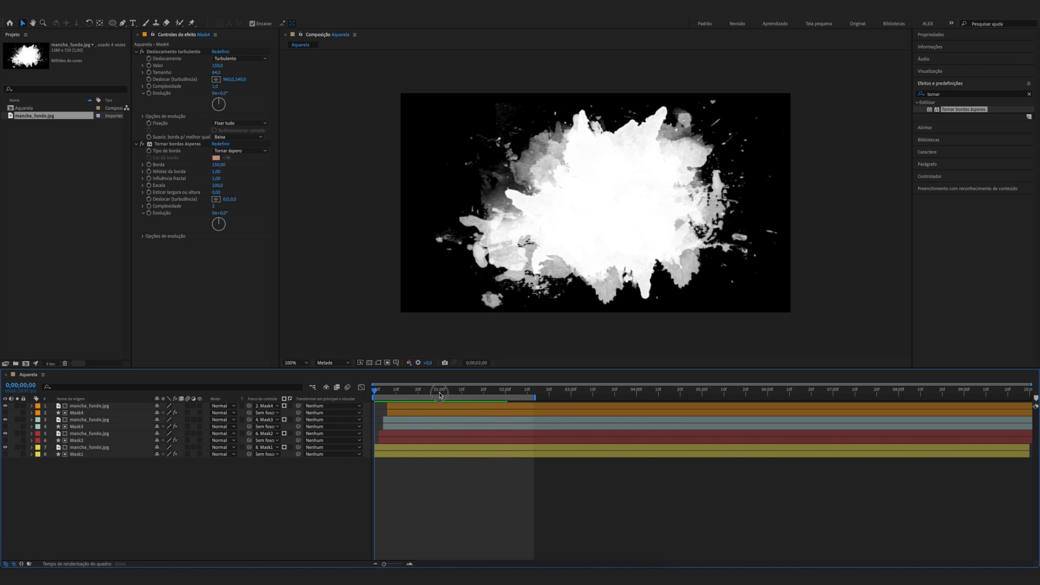
Create a new 1920x1080, 29,97 fps composition named VIDEO FINAL with a duration of 0;00;10;00
left_click(67, 192)
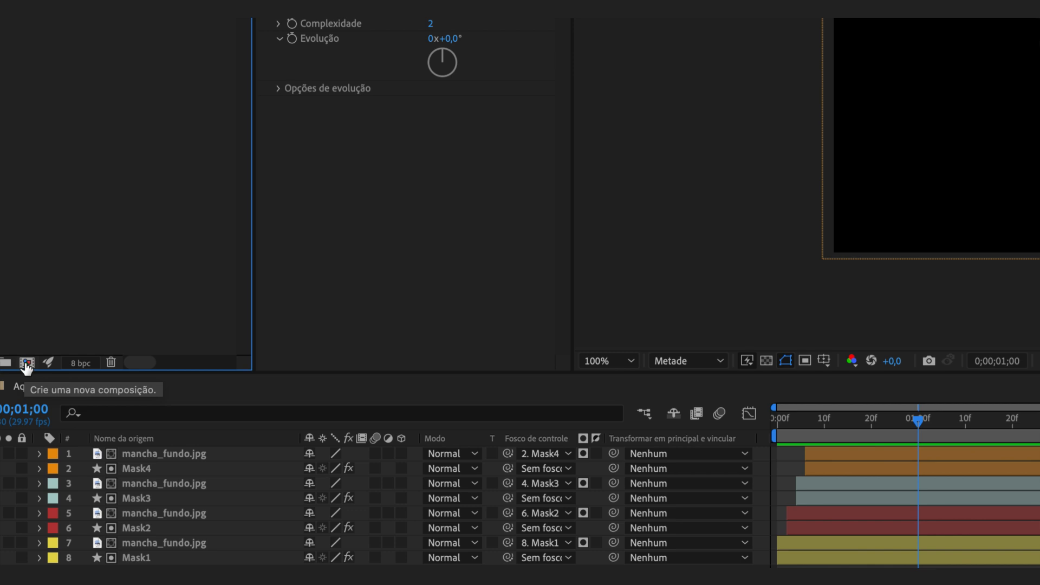
left_click(26, 366)
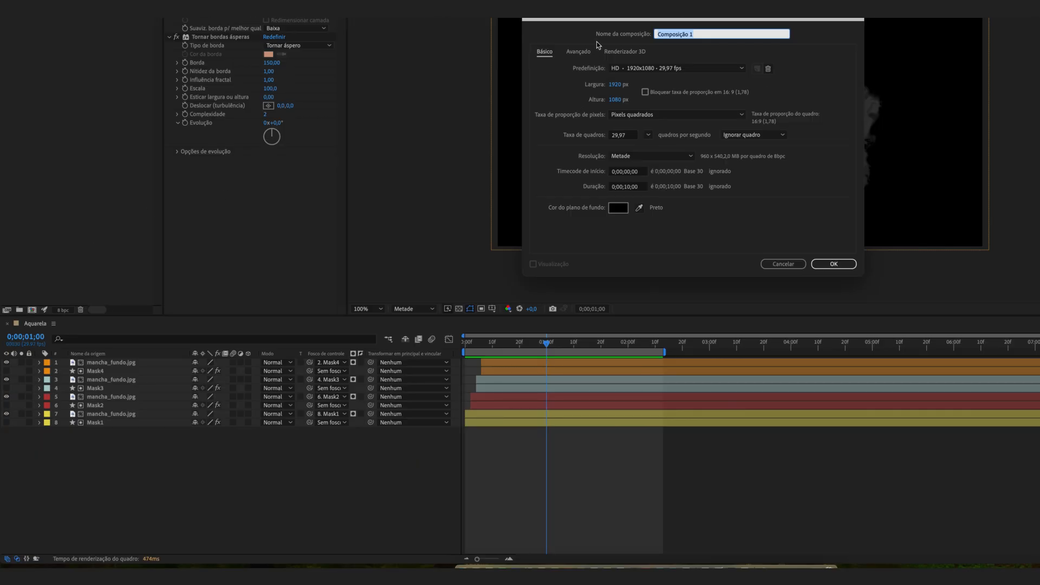
left_click_drag(605, 18, 358, 58)
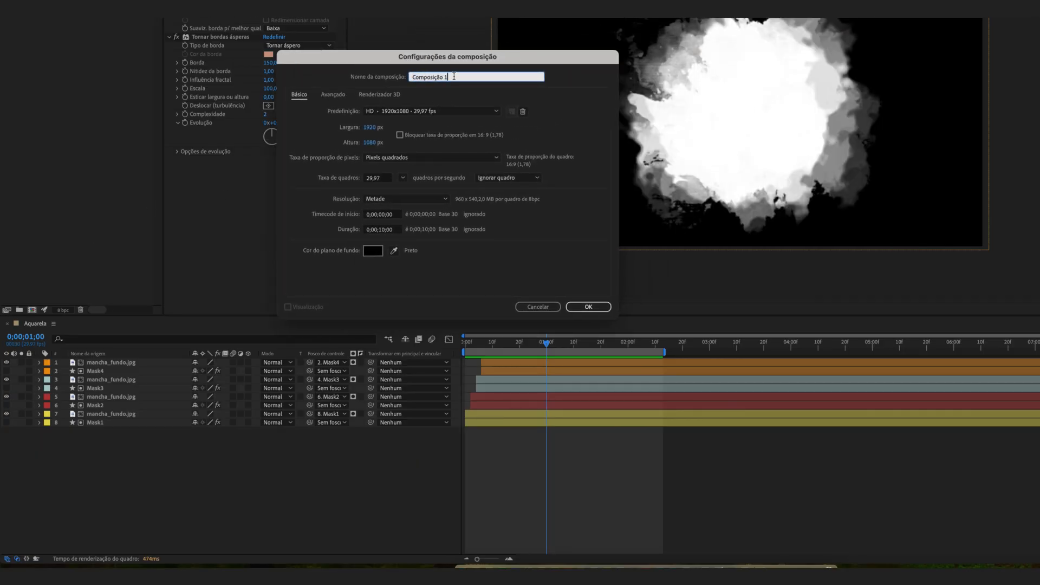
type("VIDEO FINAL")
left_click(590, 309)
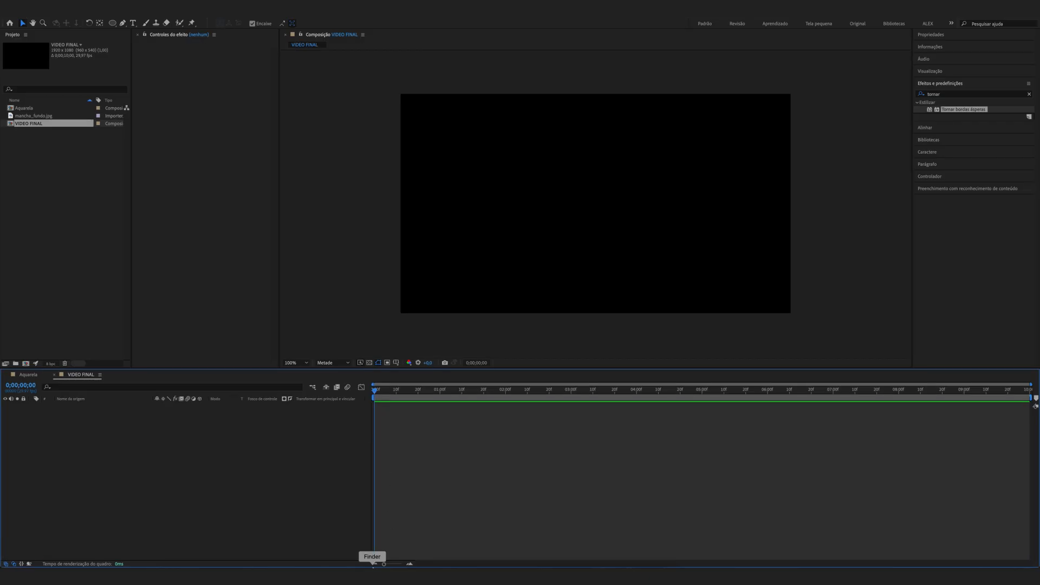
Place the paper texture pexels-eva-bronzini-7598248.jpg in the VIDEO FINAL composition and set its scale to 50%
left_click(26, 124)
left_click_drag(26, 125, 609, 205)
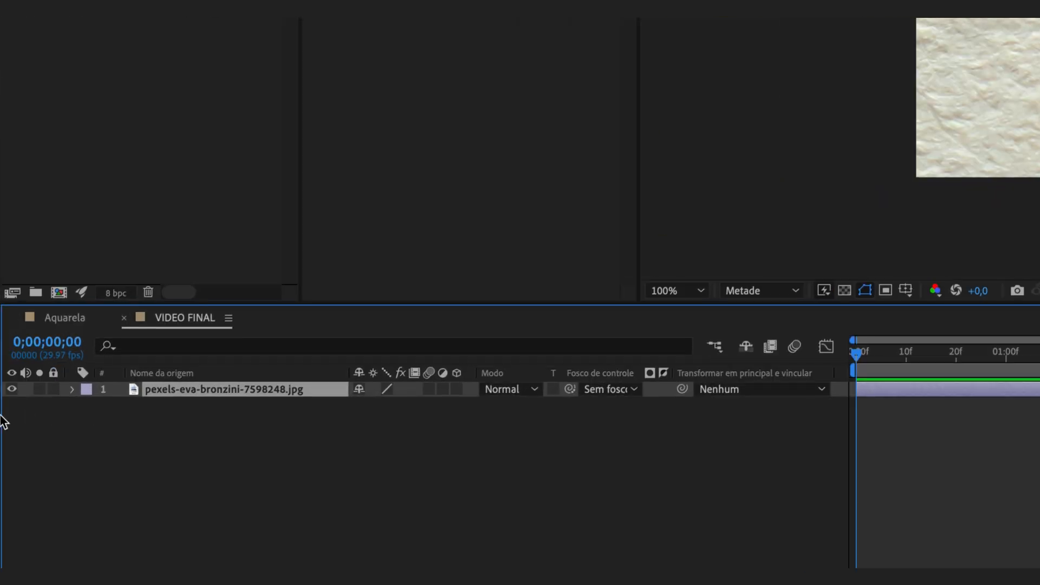
left_click(32, 406)
left_click(39, 413)
left_click(381, 453)
type("50")
key("Return")
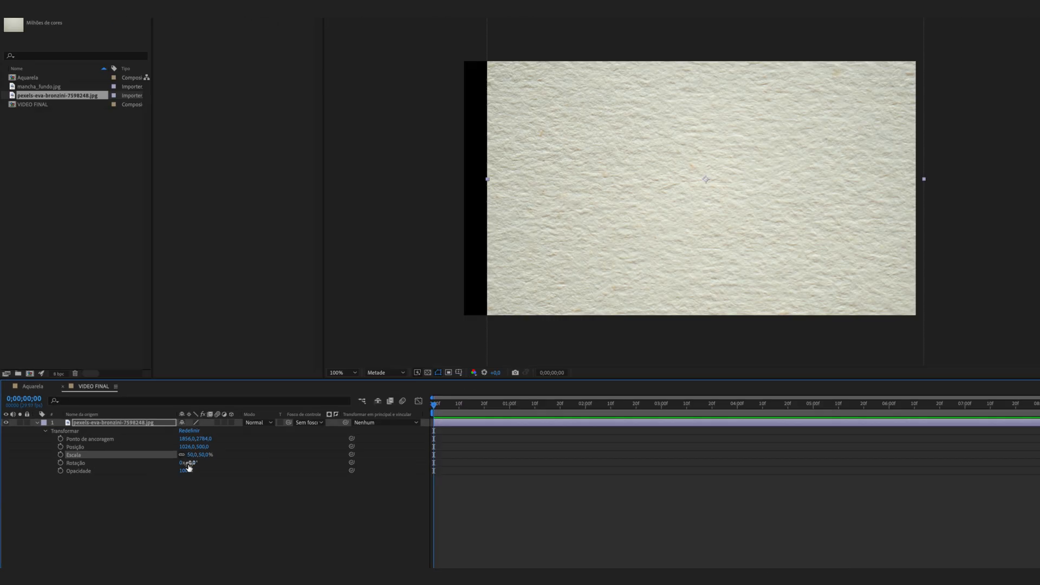
Reposition the paper texture and enlarge it slightly so it fills the whole frame
left_click_drag(616, 211, 606, 211)
left_click_drag(192, 455, 202, 460)
left_click(37, 423)
key("ctrl+Home")
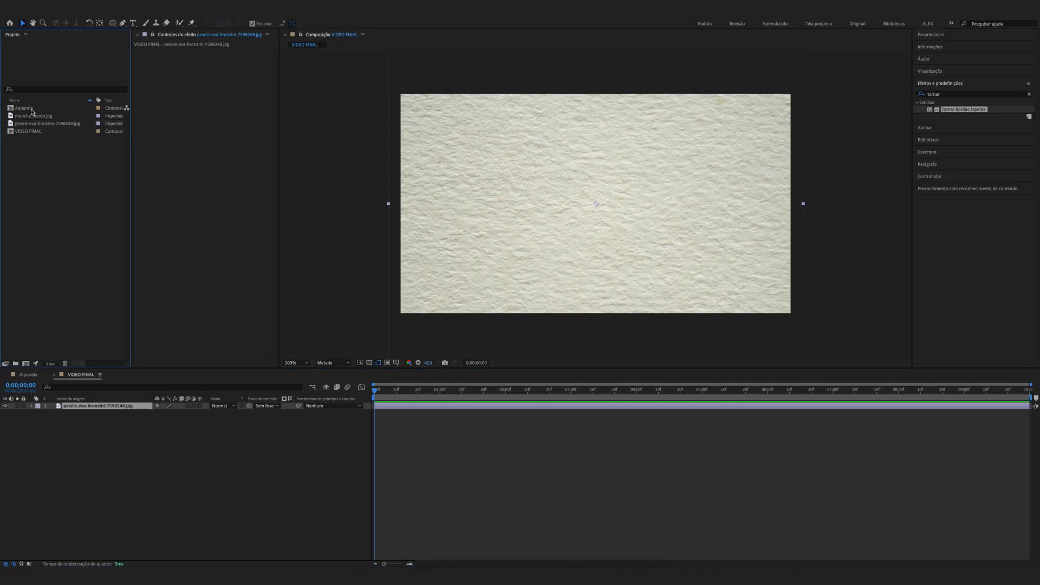
Place the Aquarela composition above the paper texture, centred in the frame, and preview it
left_click(27, 110)
left_click_drag(28, 110, 379, 159)
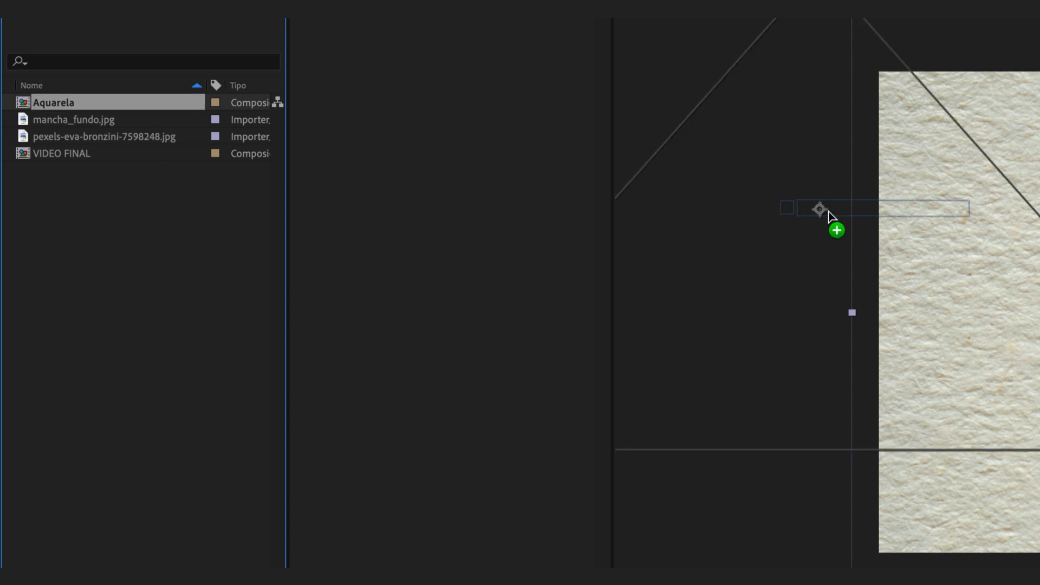
left_click_drag(829, 217, 947, 270)
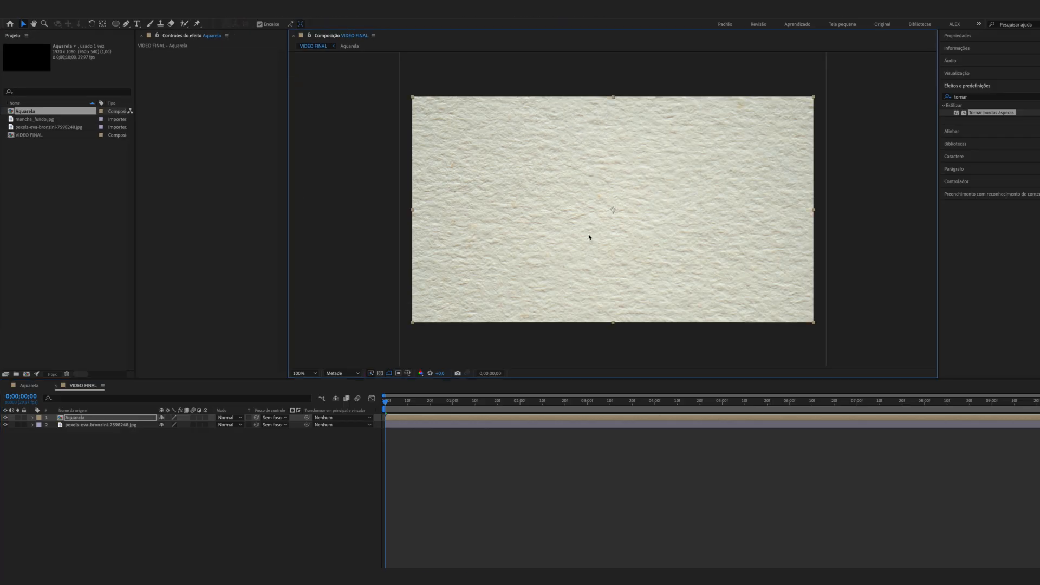
key("space")
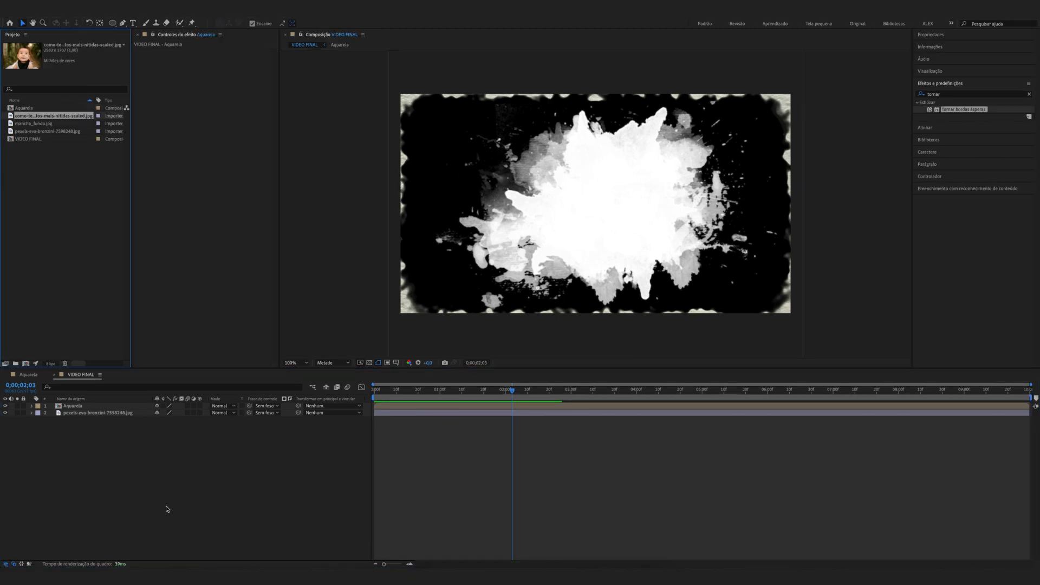
Park the playhead at 0;00;02;11 and place the photo como-ter-fotos-mais-nitidas-scaled.jpg as the top layer, centred in the frame
left_click(166, 507)
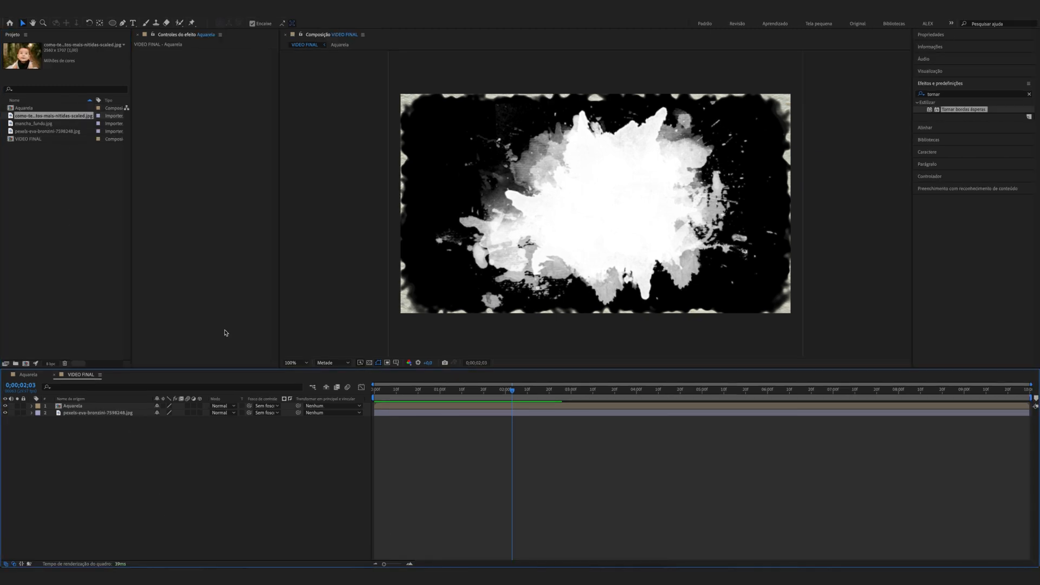
left_click(529, 390)
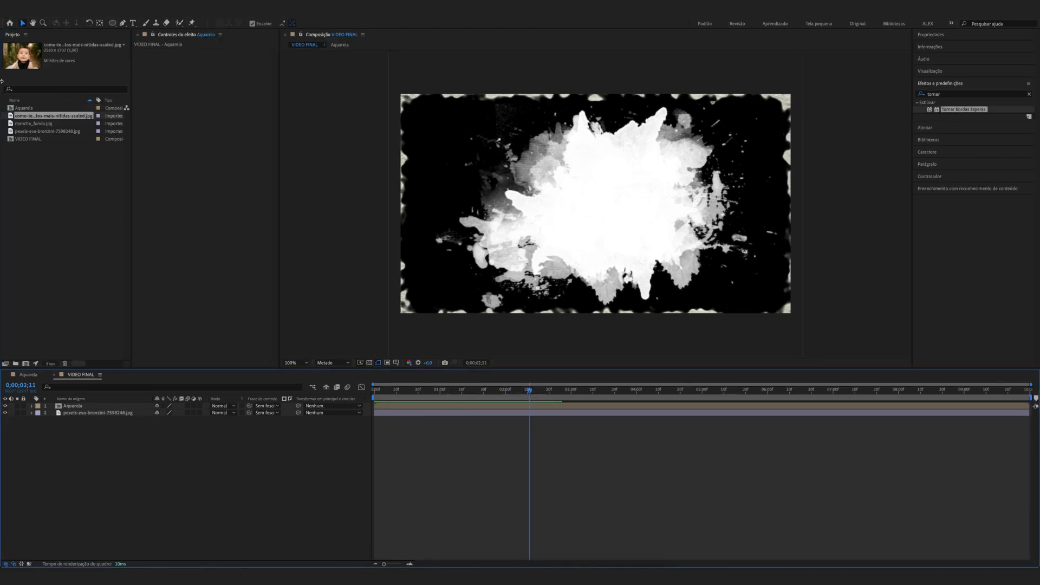
left_click_drag(25, 117, 596, 203)
left_click(200, 475)
left_click(135, 406)
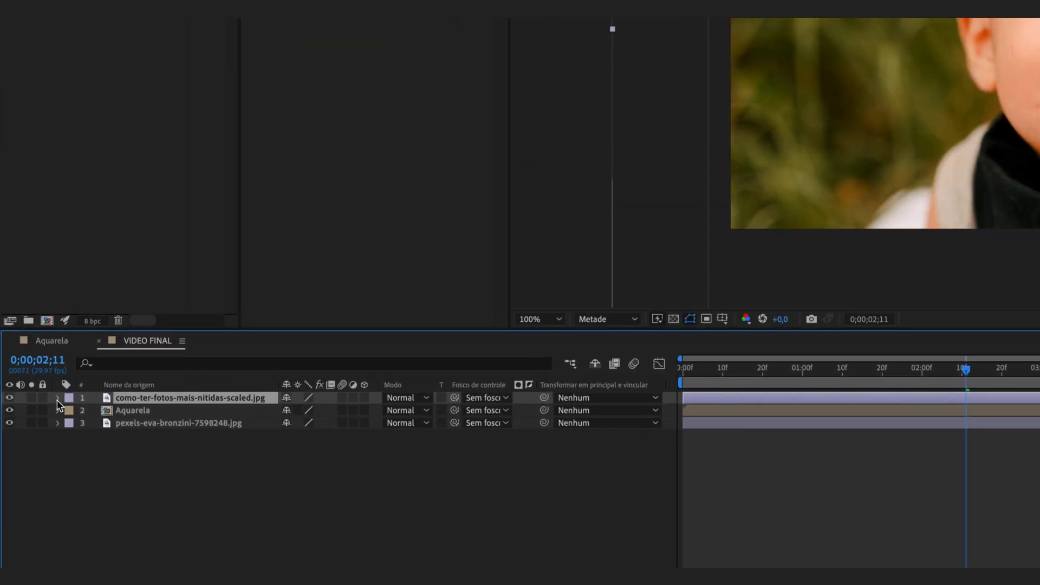
Scale the photo to 96% and set a Scale keyframe at the start of the composition
left_click(31, 405)
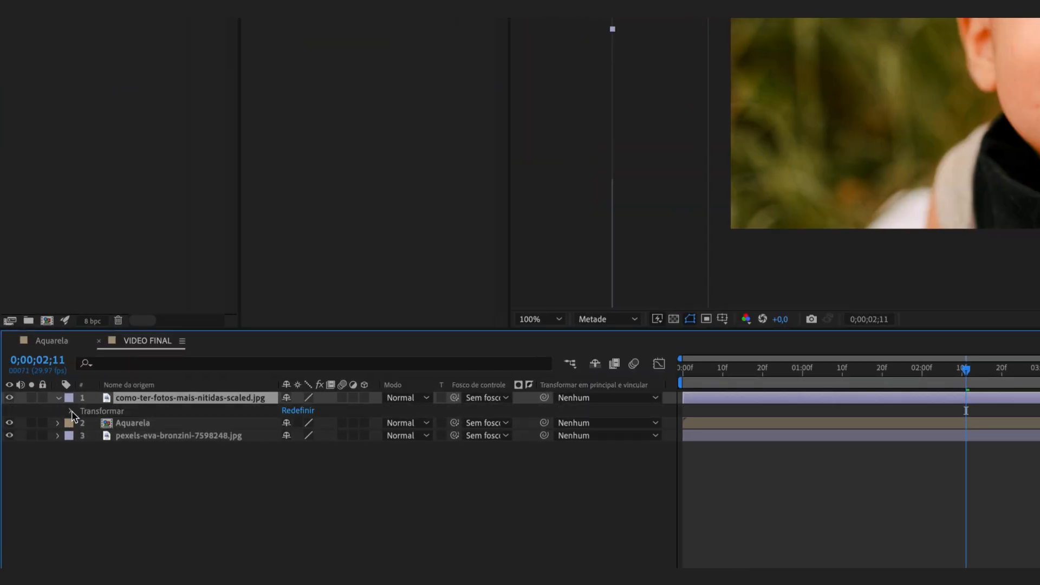
left_click(71, 411)
left_click_drag(304, 449, 293, 447)
left_click_drag(737, 373, 672, 385)
left_click(96, 449)
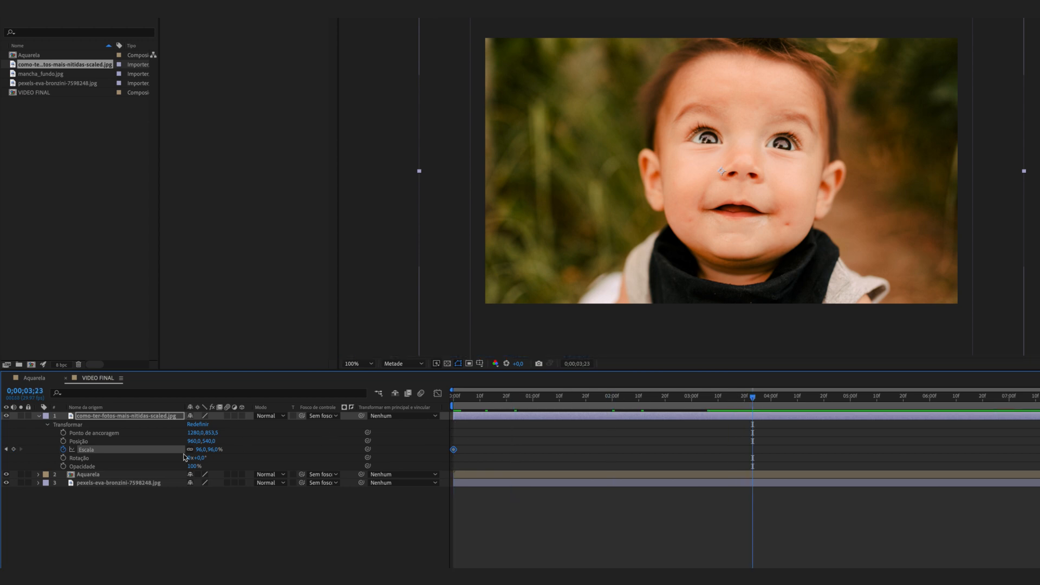
Add a Scale keyframe of 72% at 0;00;03;23 on the photo and shift it to about 0;00;04;01
left_click_drag(201, 450, 187, 450)
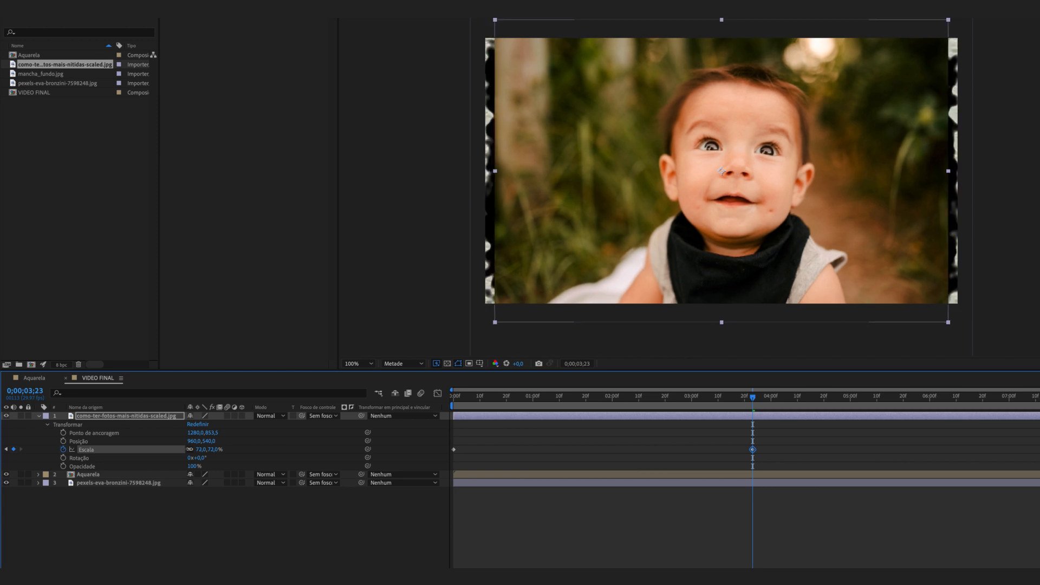
left_click(645, 445)
left_click_drag(752, 450, 774, 450)
Preview the photo's zoom-out from the start, stop at 0;00;02;14 and collapse the layer's properties
key("space")
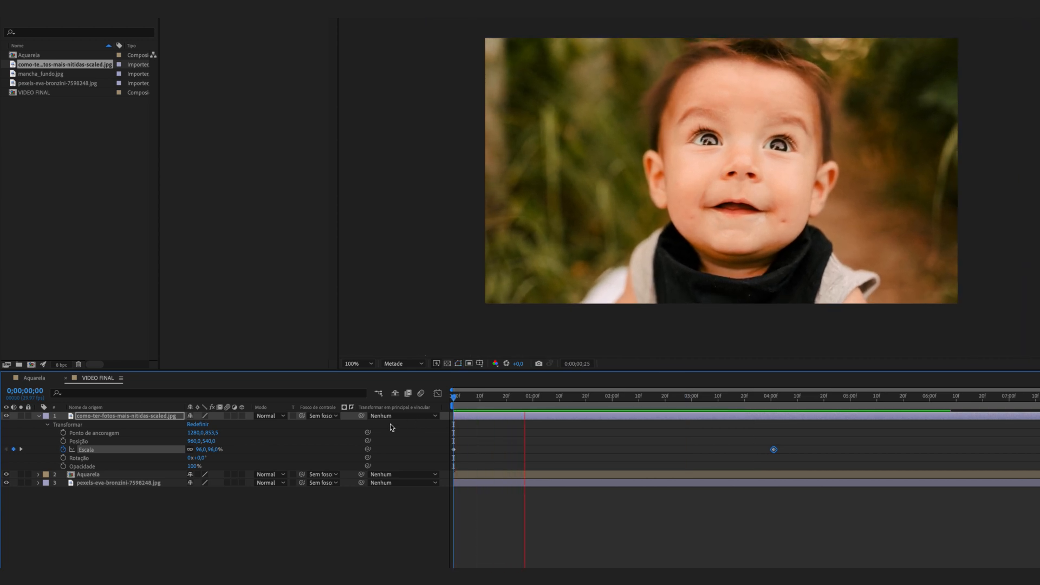
key("space")
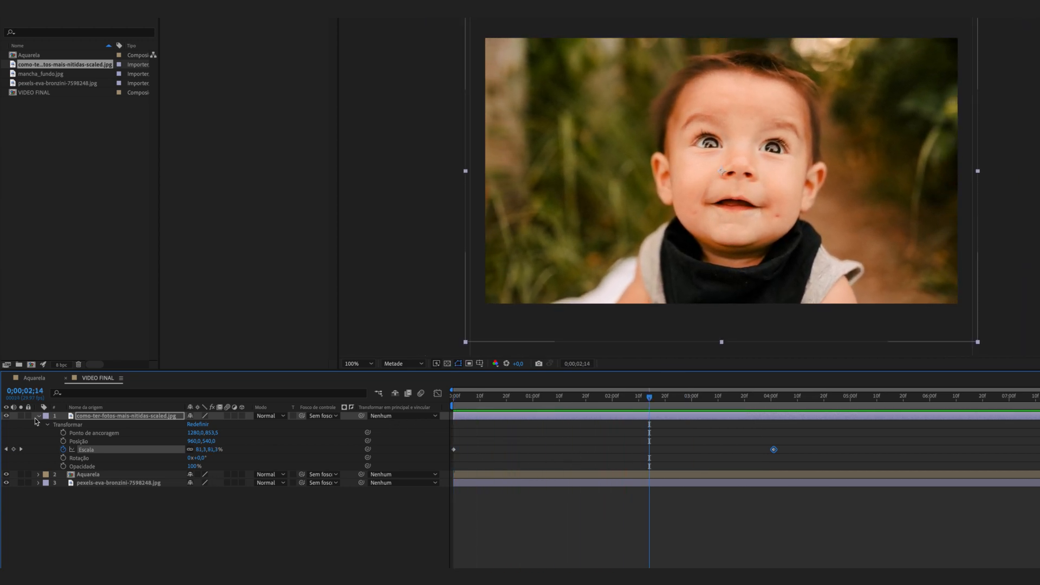
left_click(38, 415)
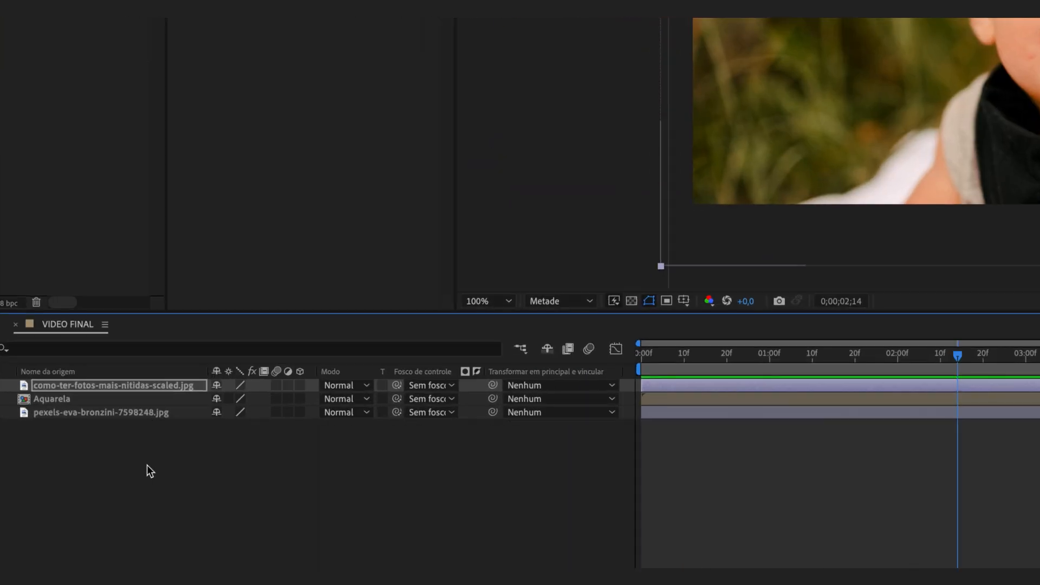
Use the Aquarela layer as the photo's track matte and switch the matte from alpha to luminance
left_click(107, 400)
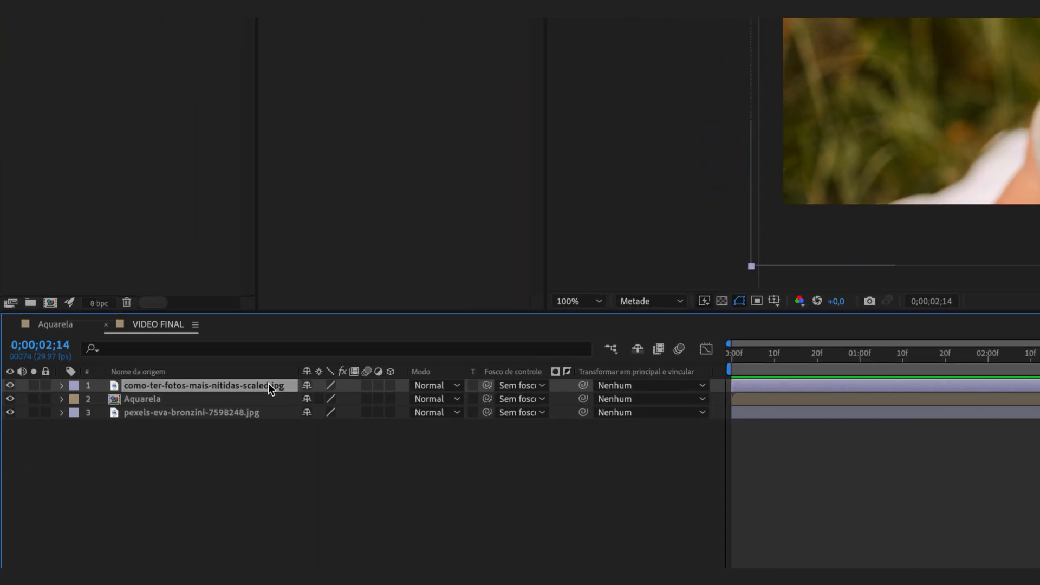
left_click_drag(487, 386, 268, 400)
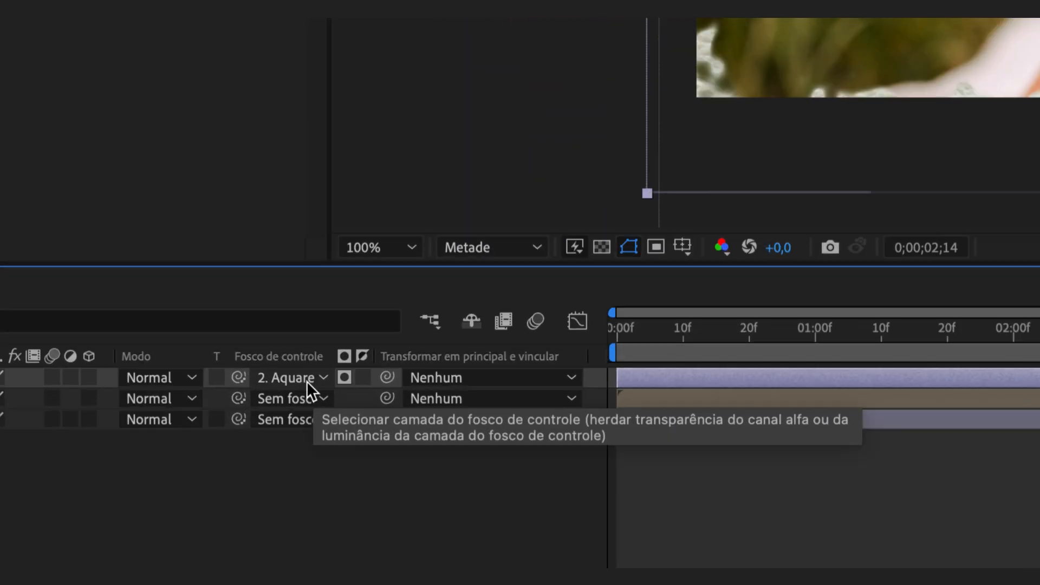
left_click(345, 378)
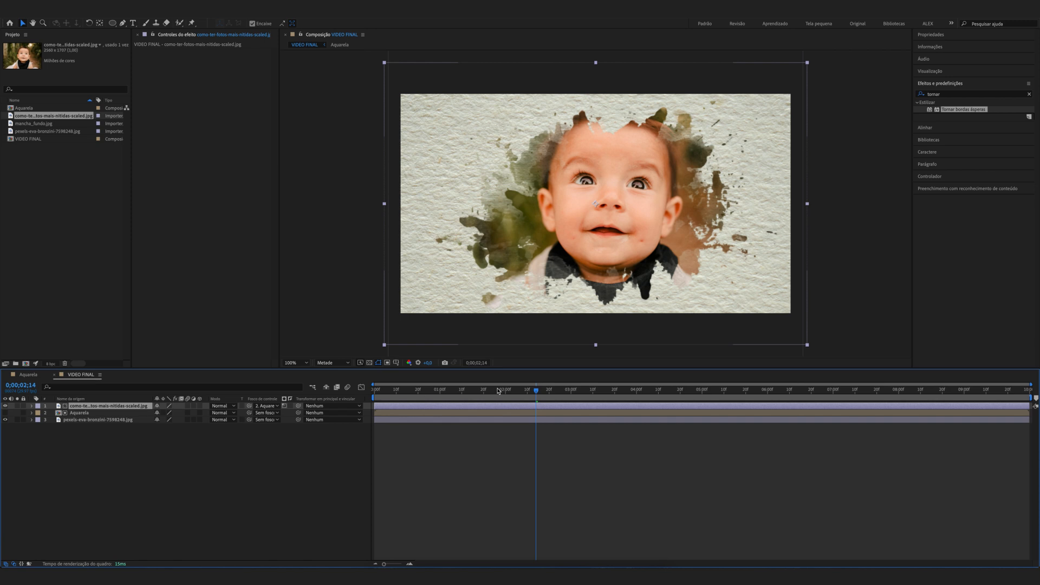
Preview the watercolor photo reveal from the start and stop at 0;00;04;26
left_click_drag(472, 394, 304, 407)
key("space")
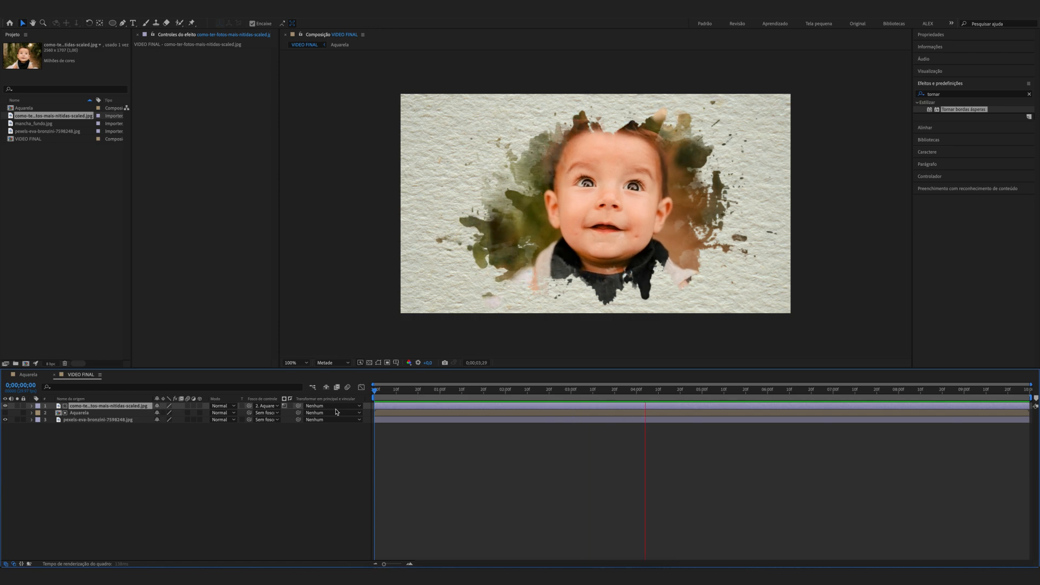
key("space")
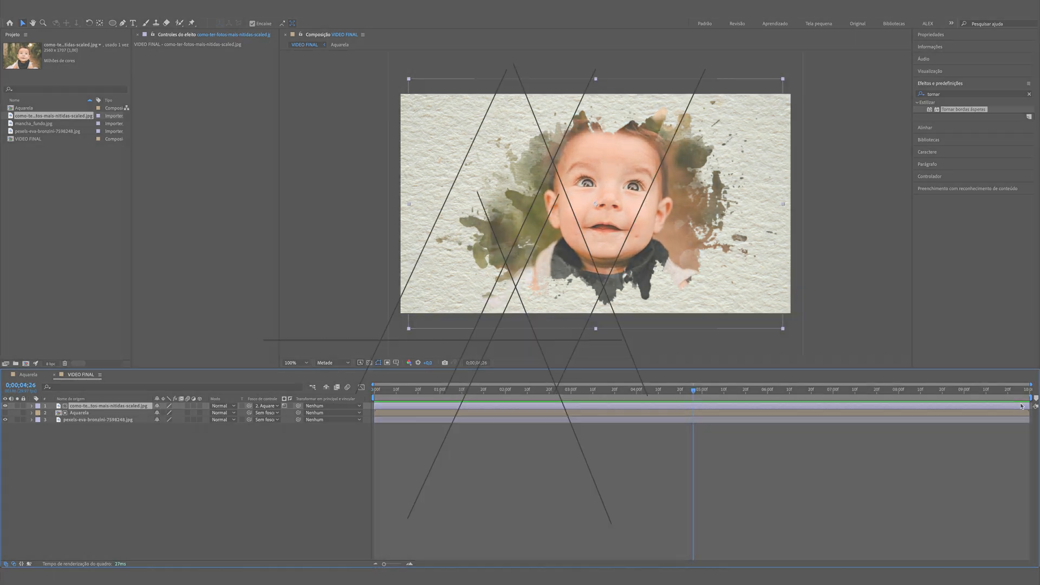